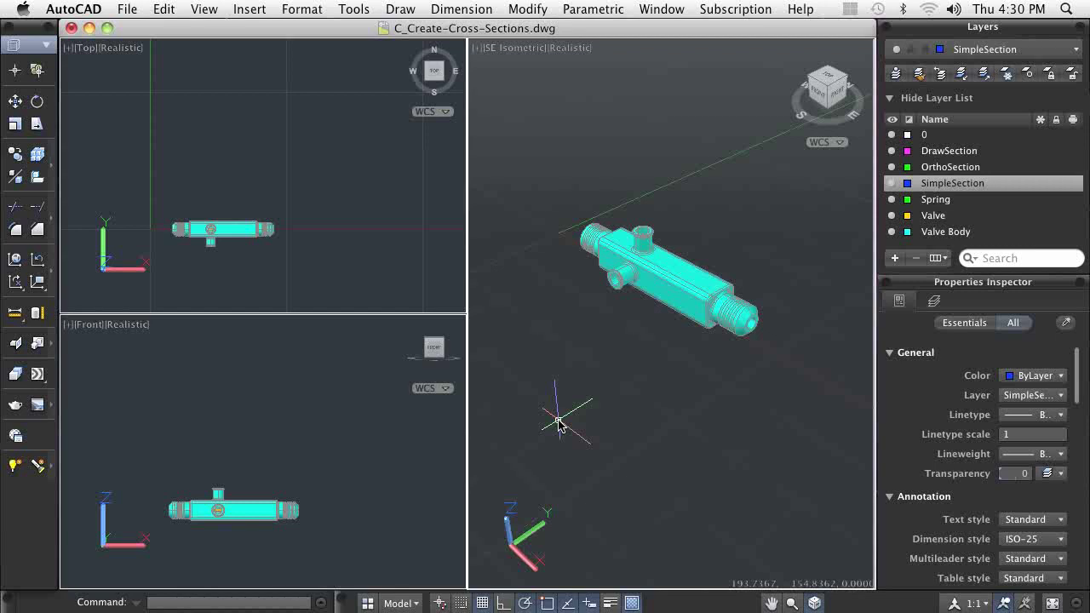
Step: Section the valve body with an XY-parallel plane through a point at the pipe's end
text(se)
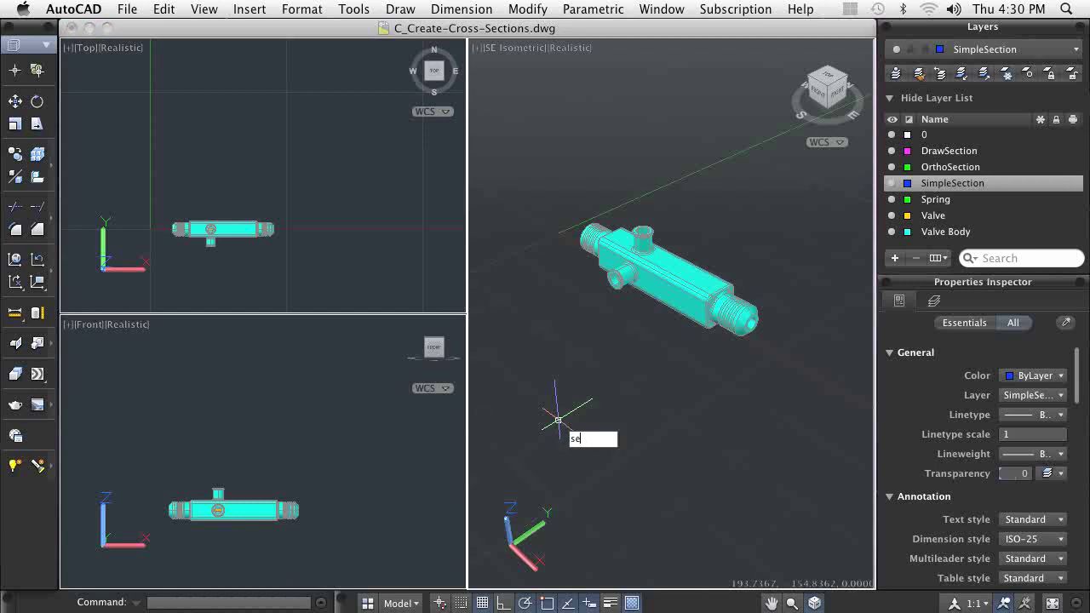
text(ction)
key(Return)
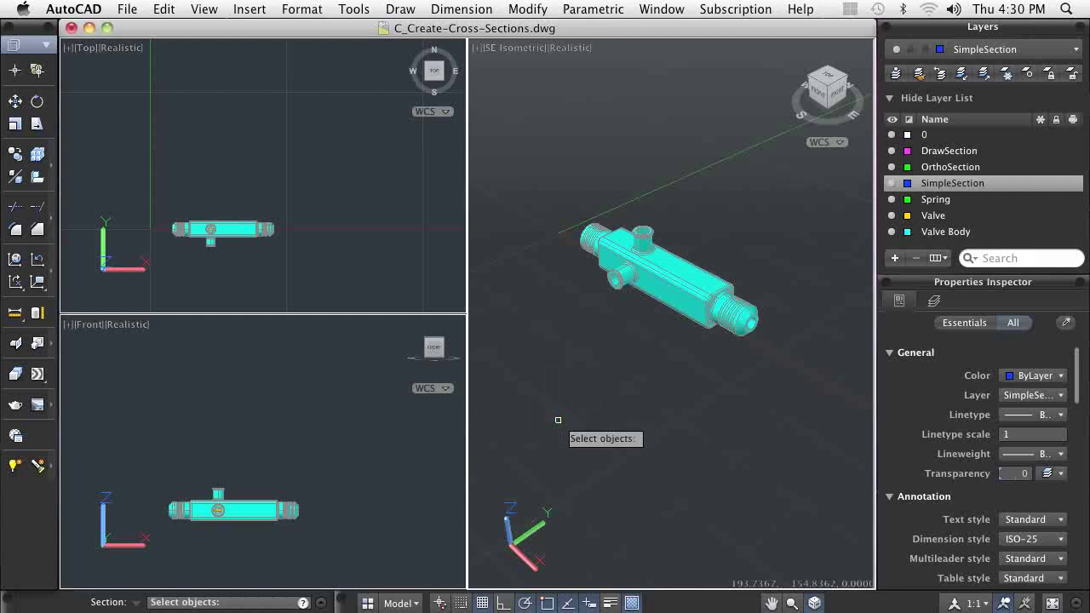
click(674, 310)
key(Return)
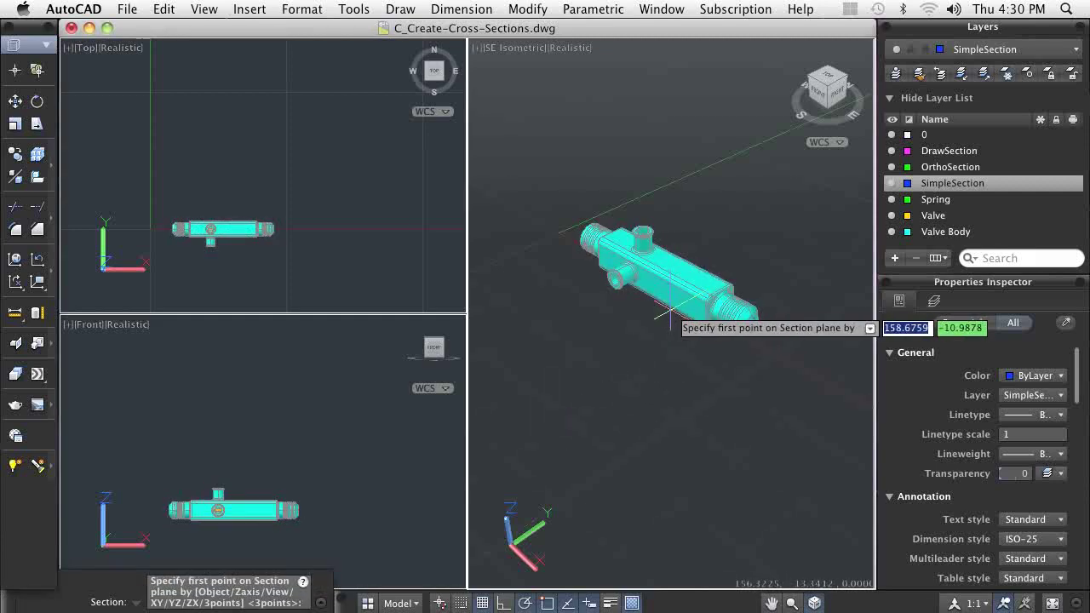
right_click(609, 330)
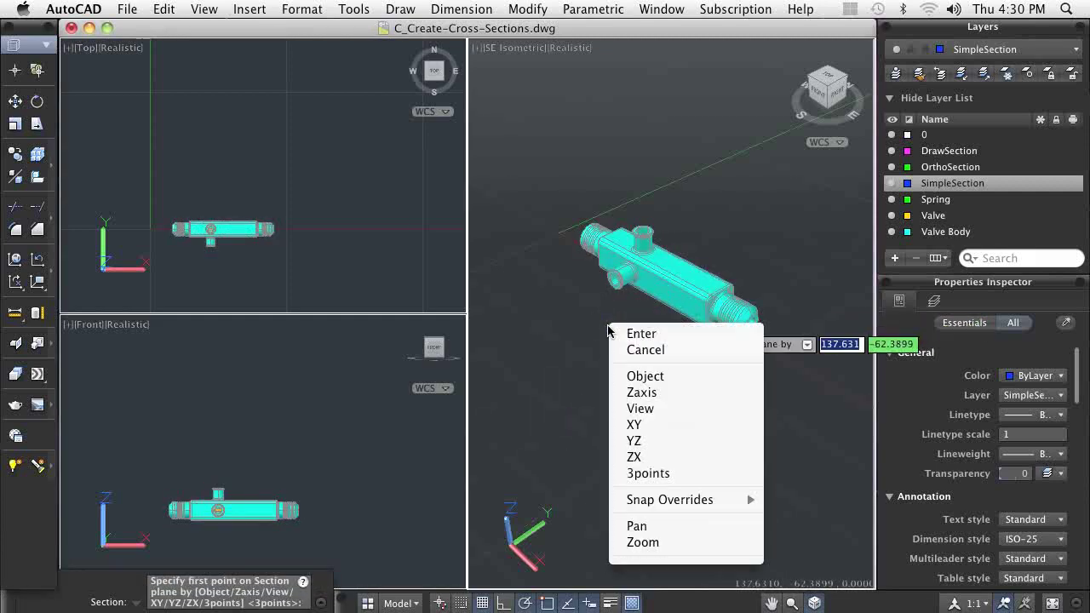
click(637, 425)
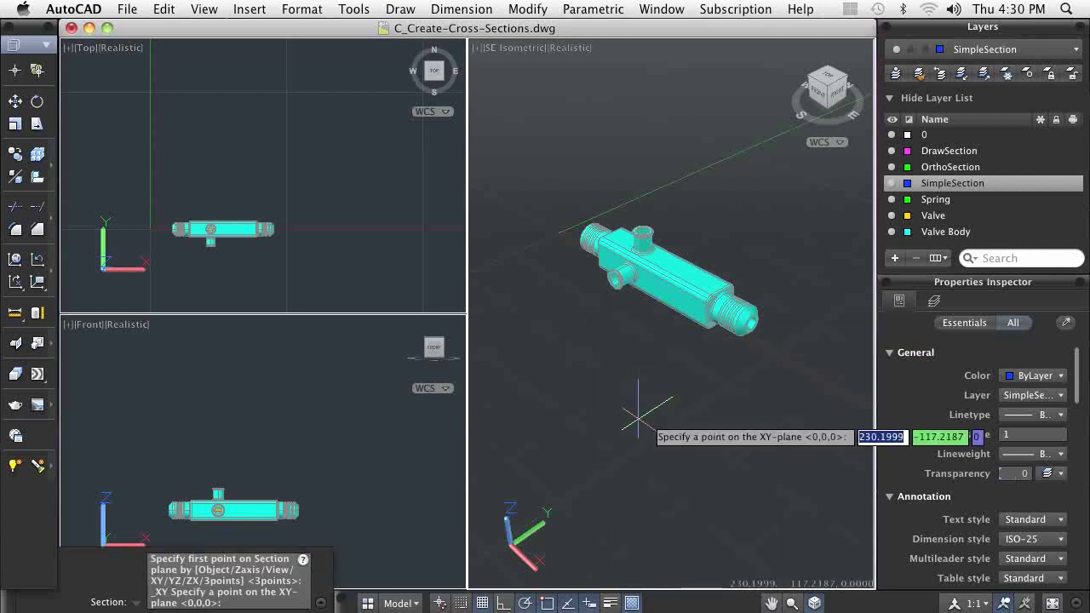
click(752, 324)
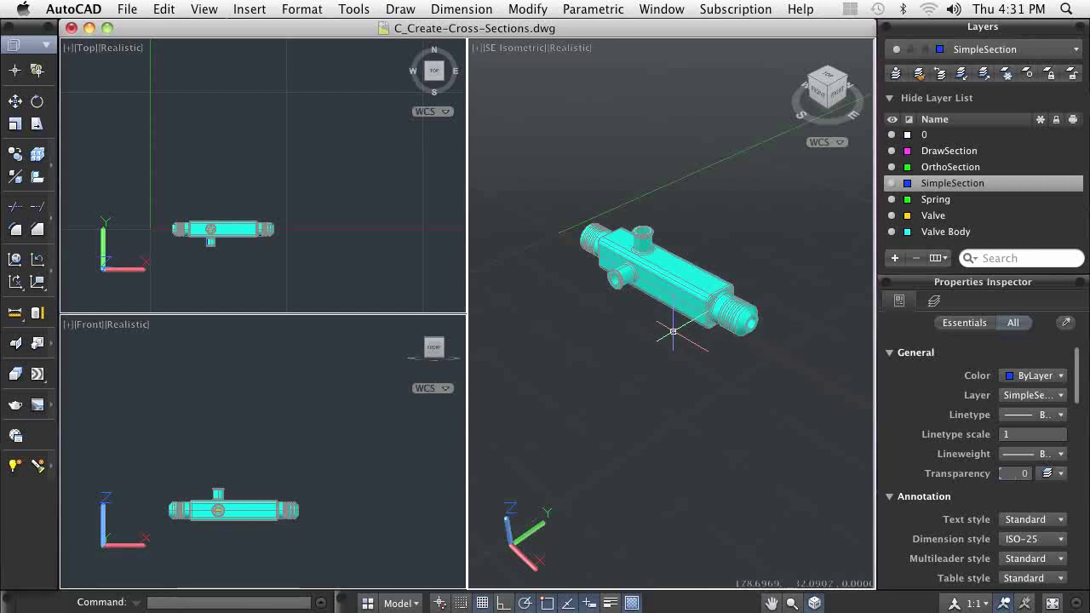
Step: Move the blue section region 75 units so it sits clear of the valve body
click(15, 101)
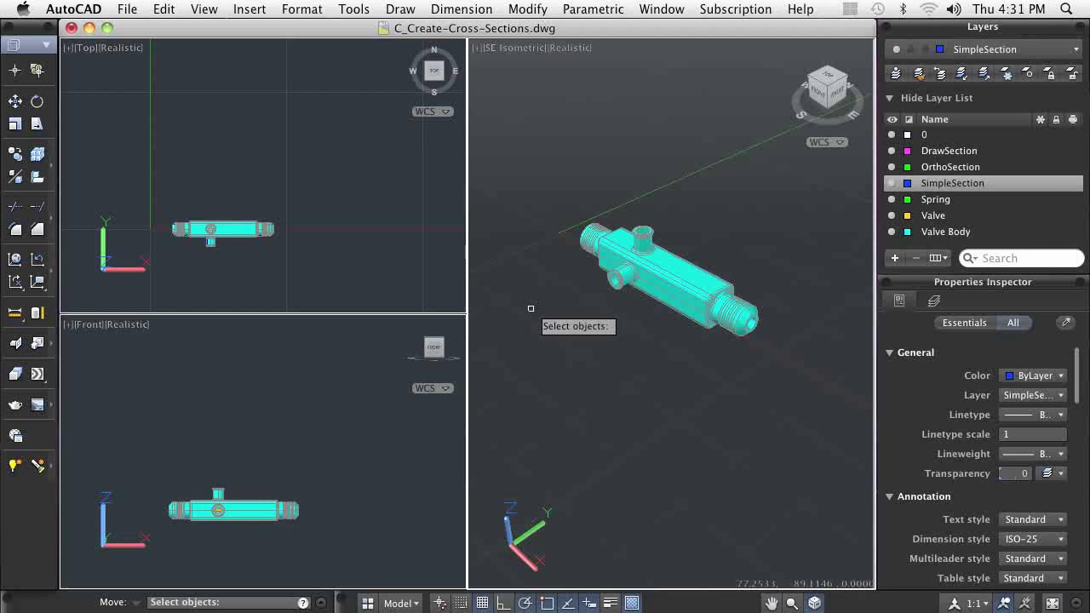
text(all)
key(Return)
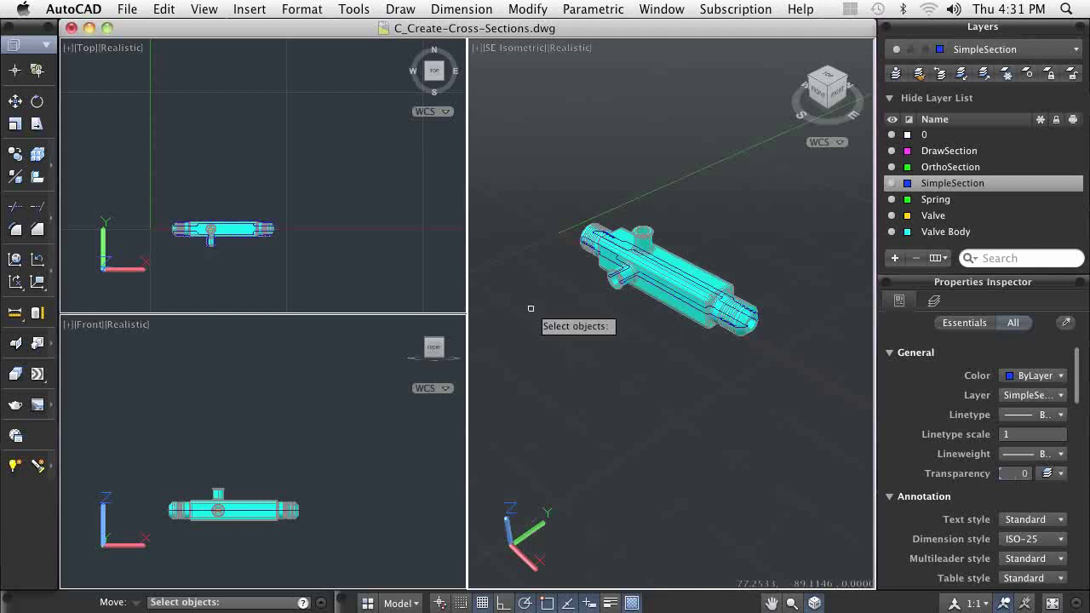
key(Return)
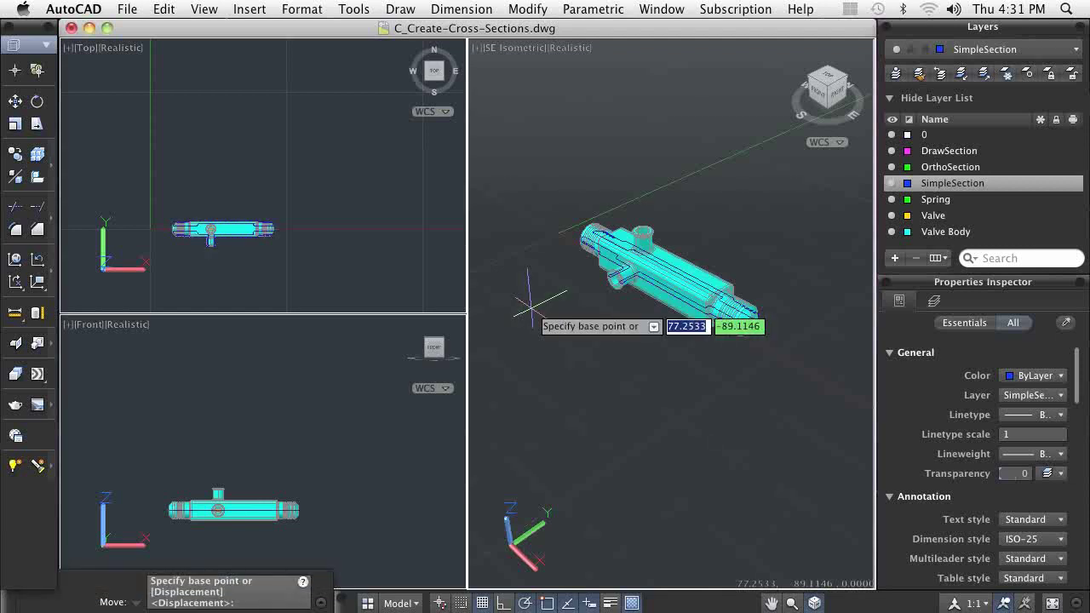
click(575, 315)
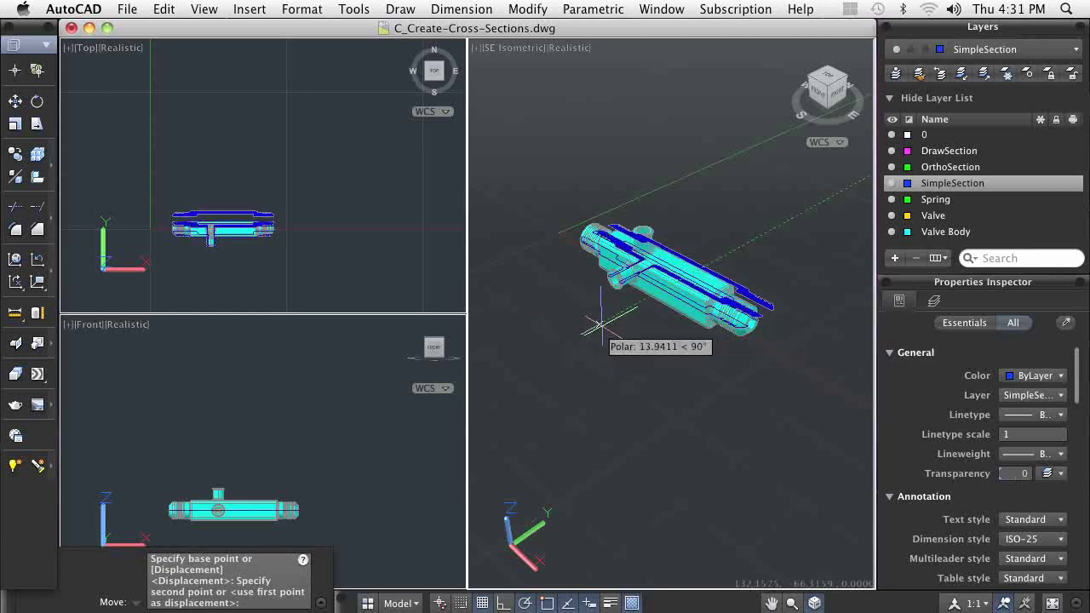
text(4)
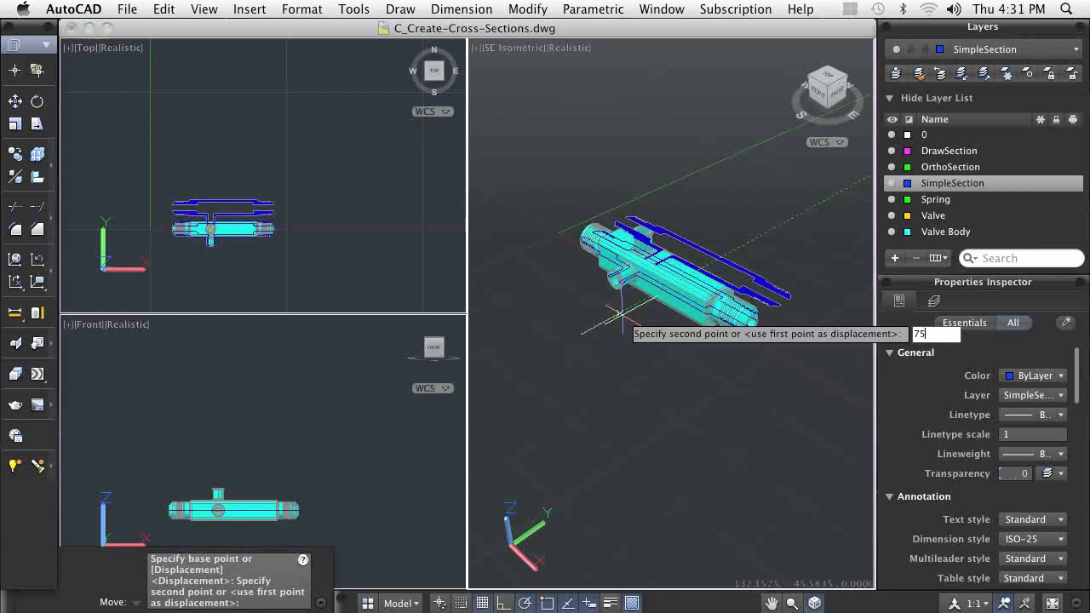
key(Return)
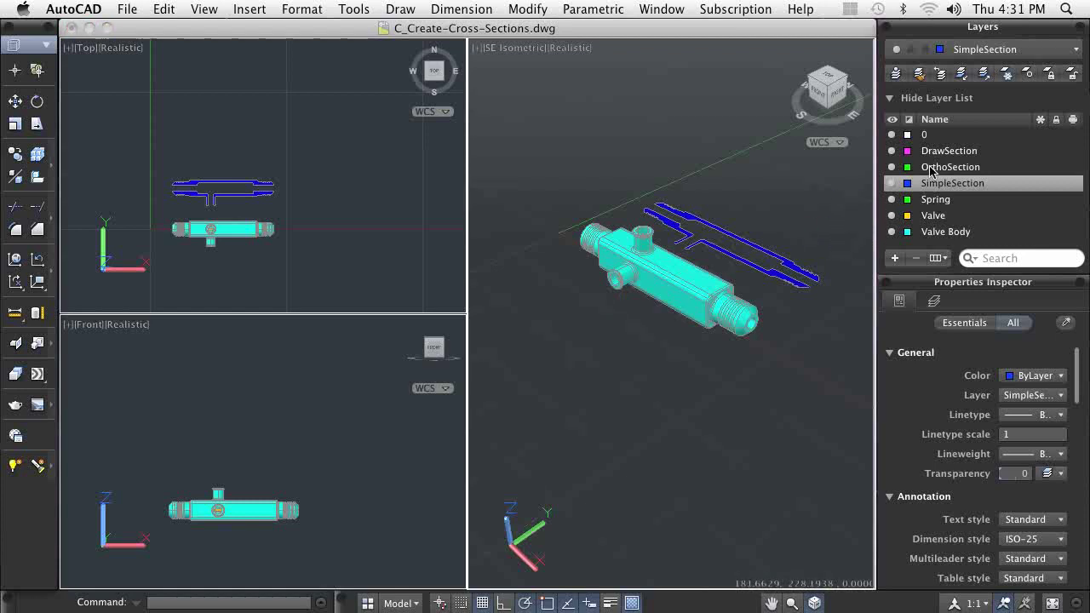
Step: Make OrthoSection the current layer and freeze the SimpleSection layer
click(930, 168)
double_click(930, 168)
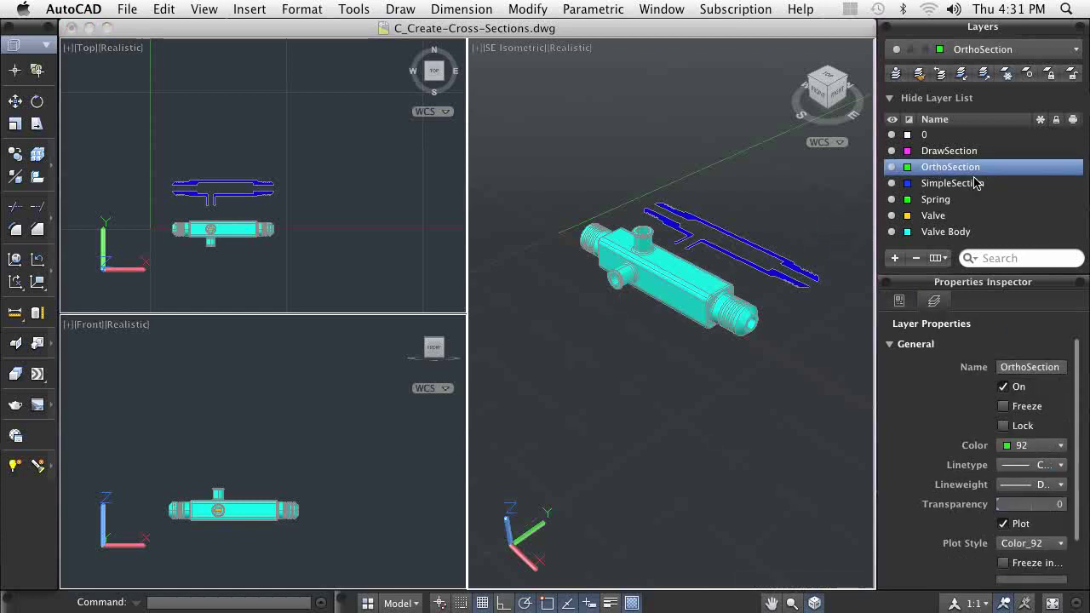
click(1040, 184)
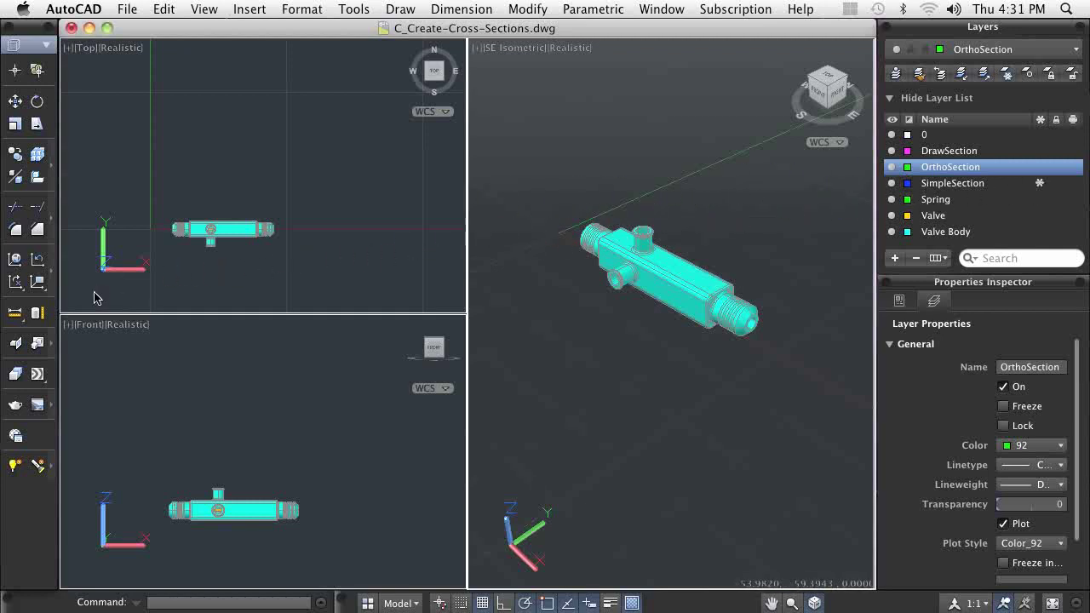
Step: Add a back-aligned orthographic section plane through the valve and select it
click(19, 343)
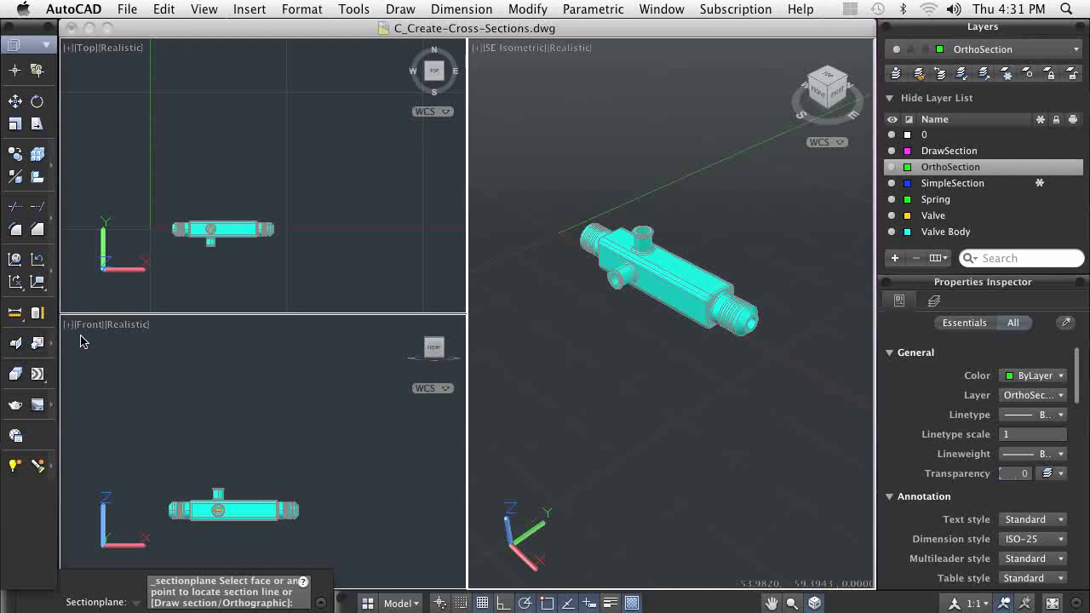
right_click(542, 291)
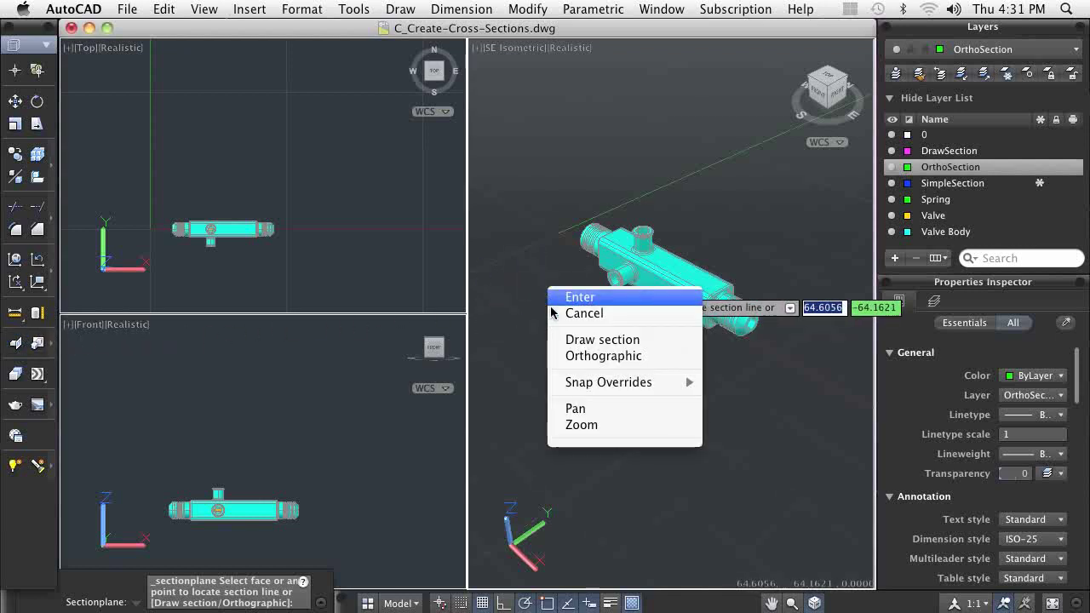
click(567, 357)
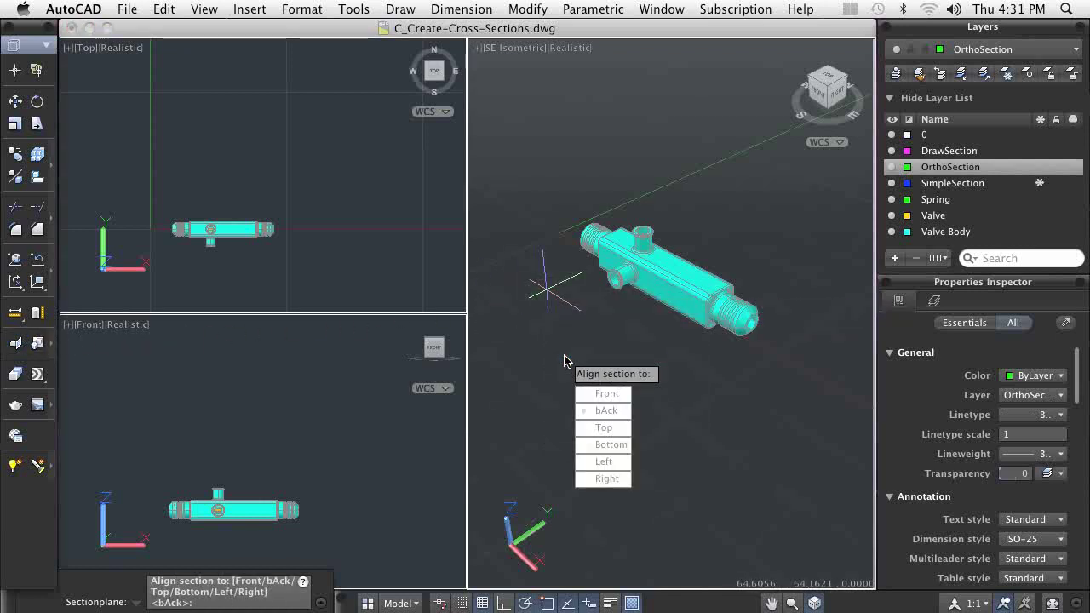
click(600, 410)
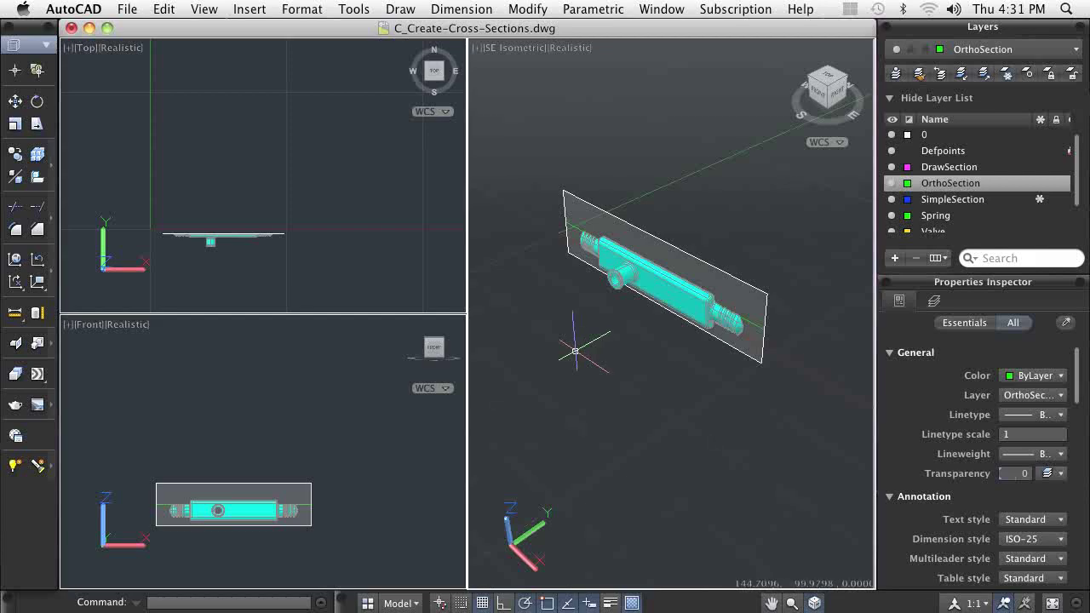
click(582, 258)
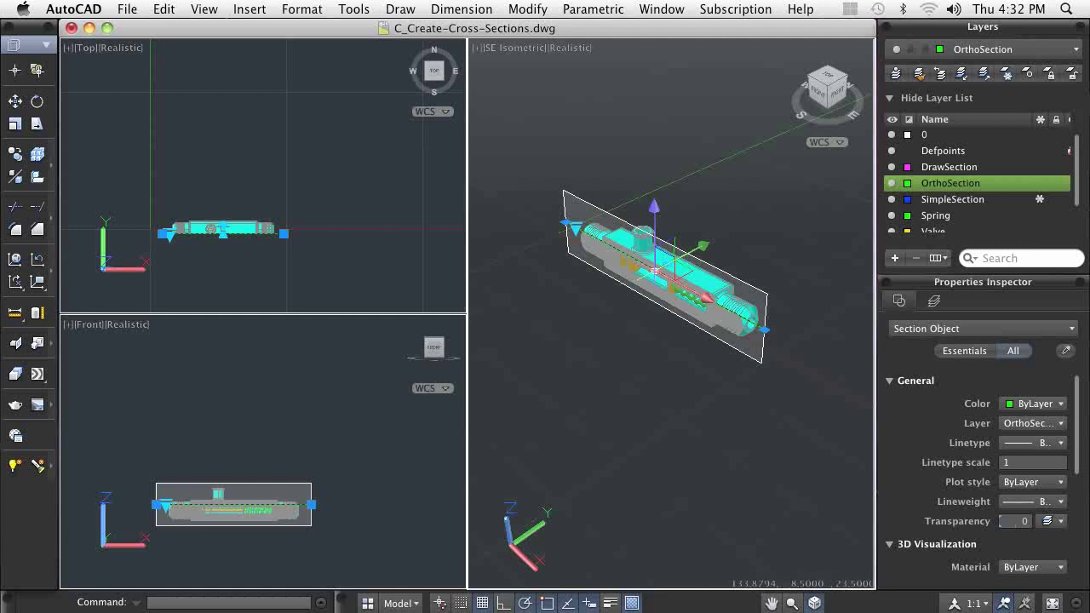
Step: Move the section plane's centre grip to X 0, Y 0 through the valve's middle
click(654, 271)
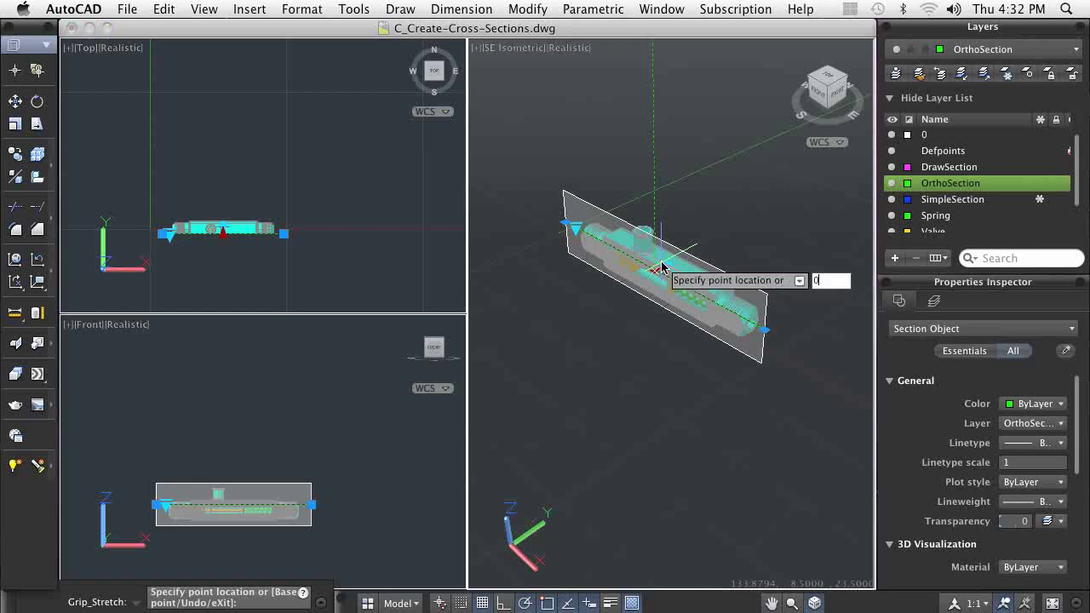
text(0,0,)
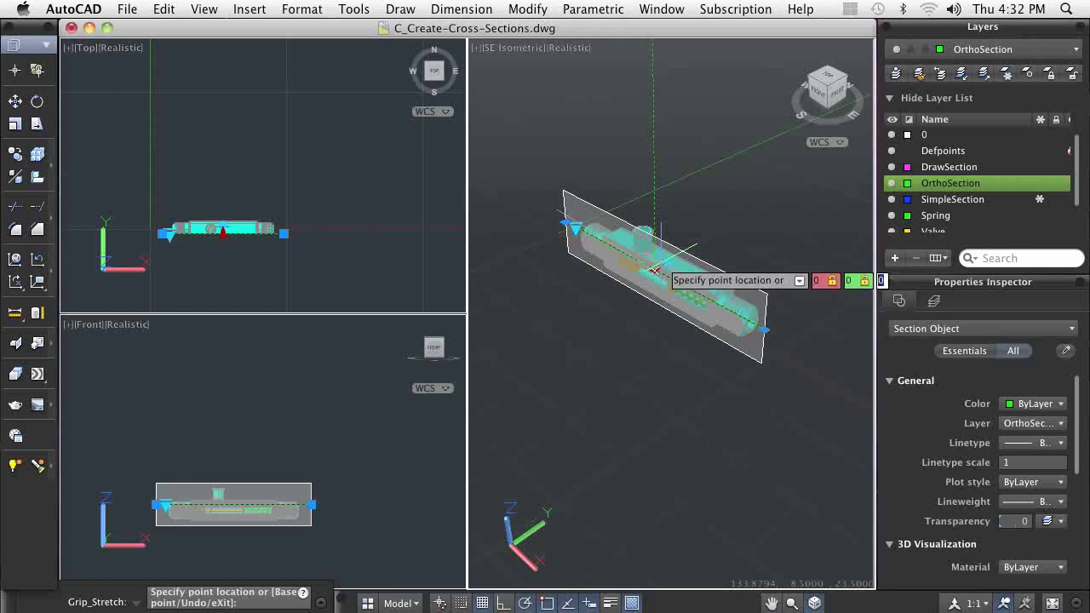
key(Return)
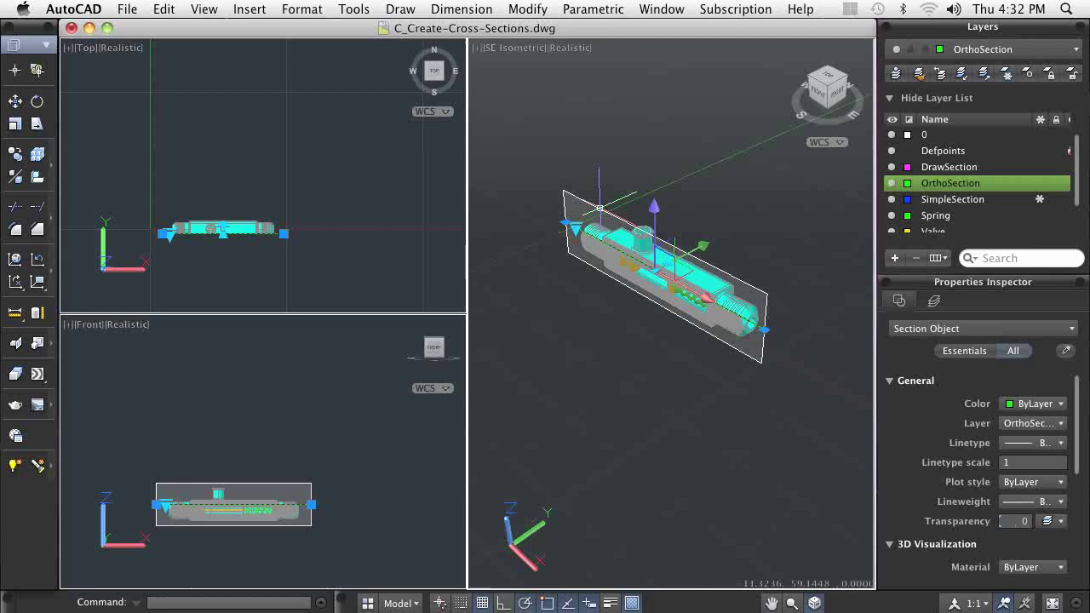
Step: In the 2D section settings, turn off hidden background lines, hidden cut-away geometry and curve tangency lines
right_click(598, 208)
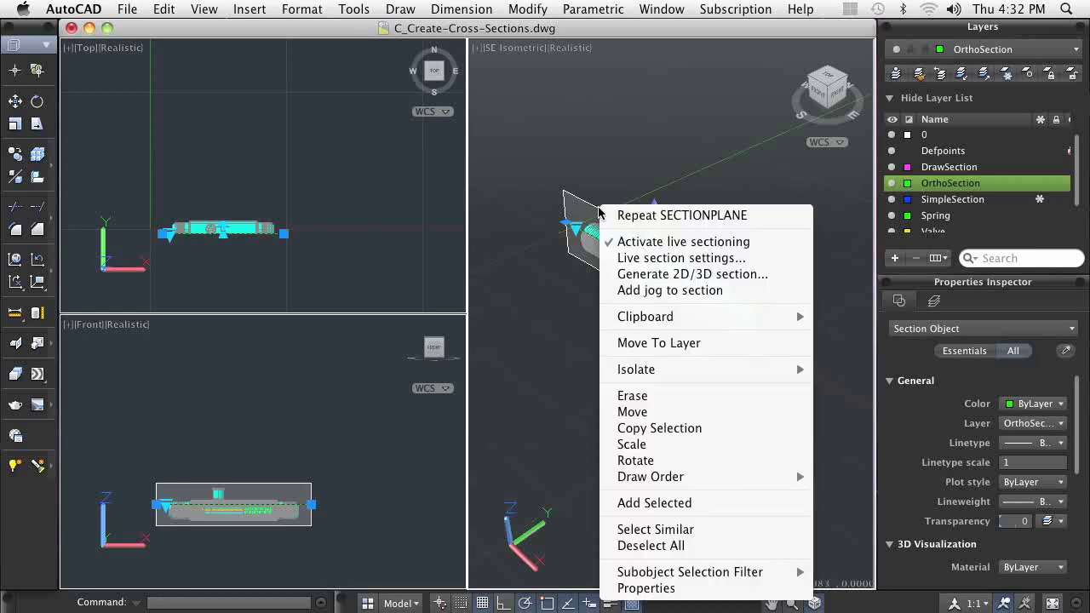
click(626, 273)
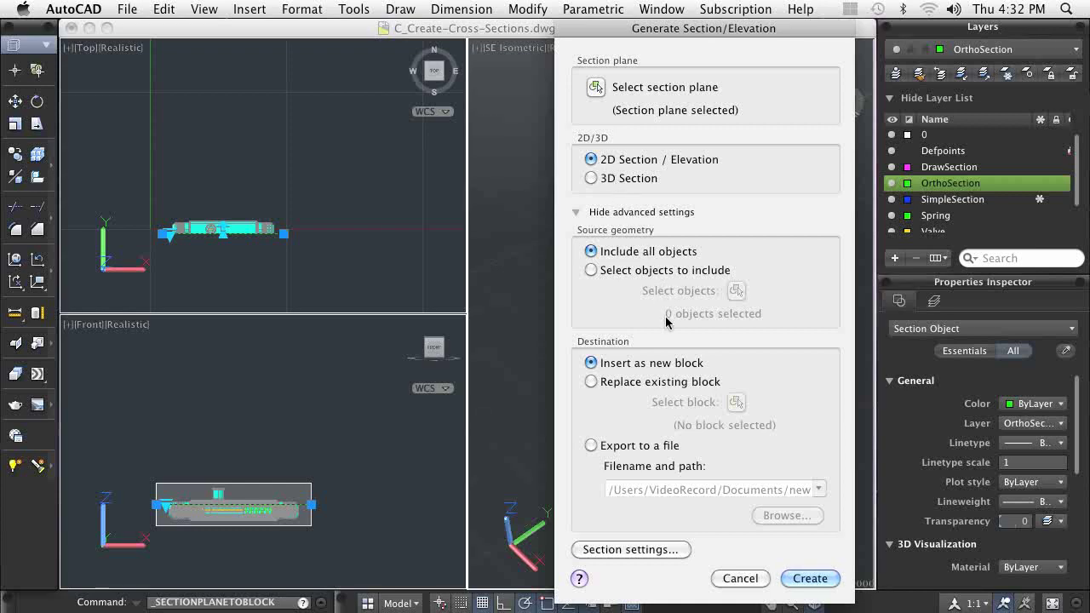
click(646, 549)
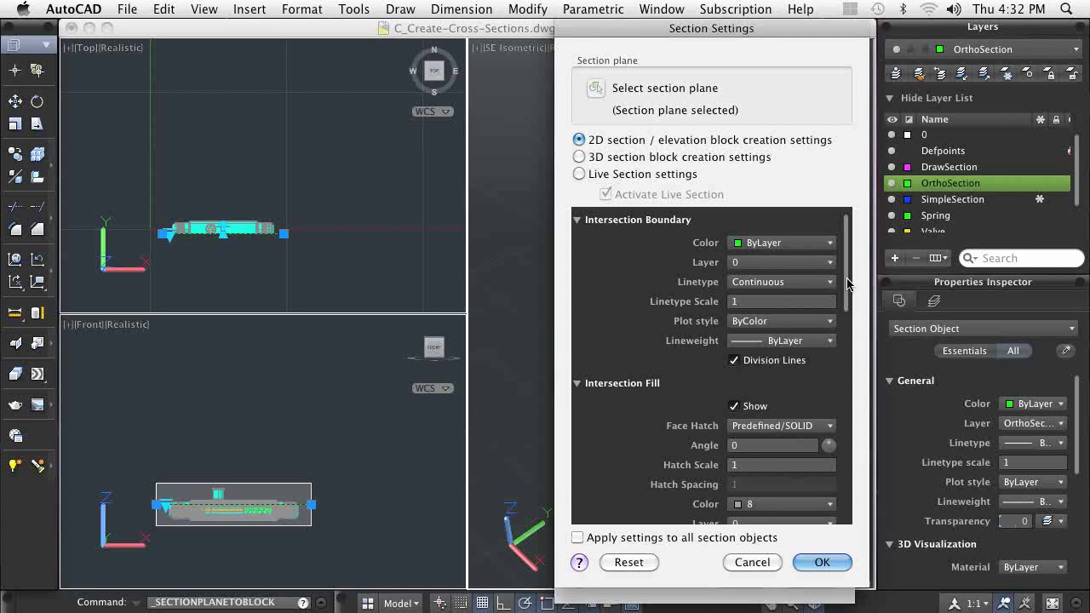
drag(847, 283, 847, 389)
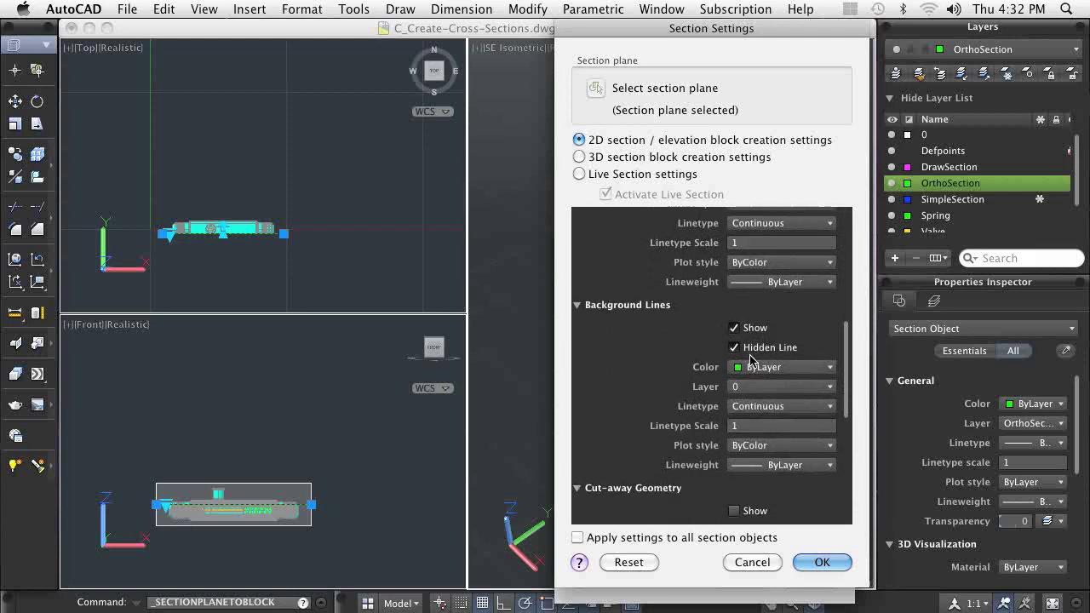
click(737, 349)
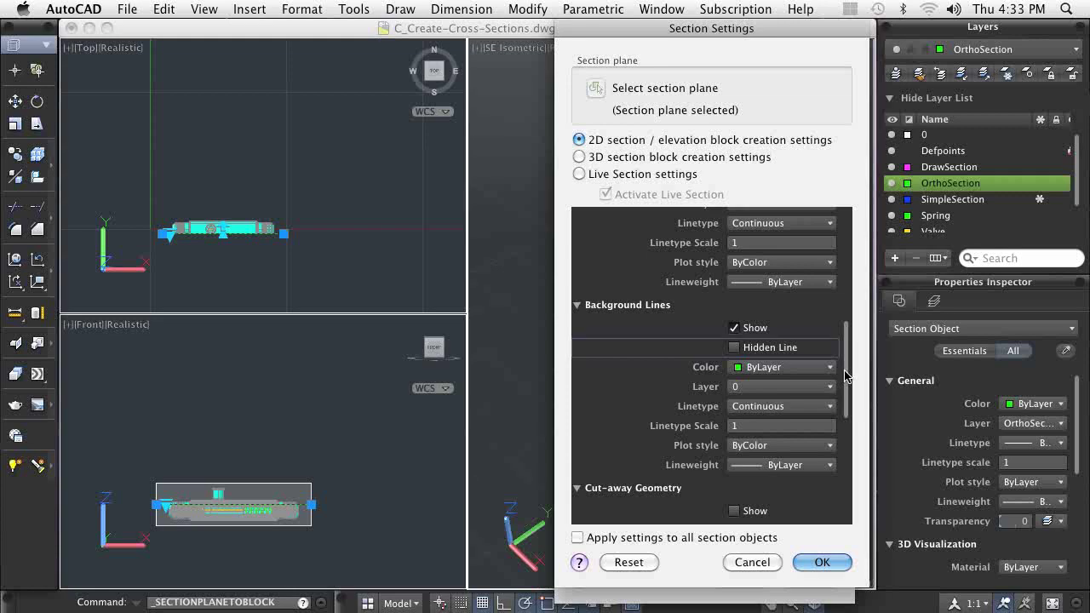
drag(847, 376, 847, 430)
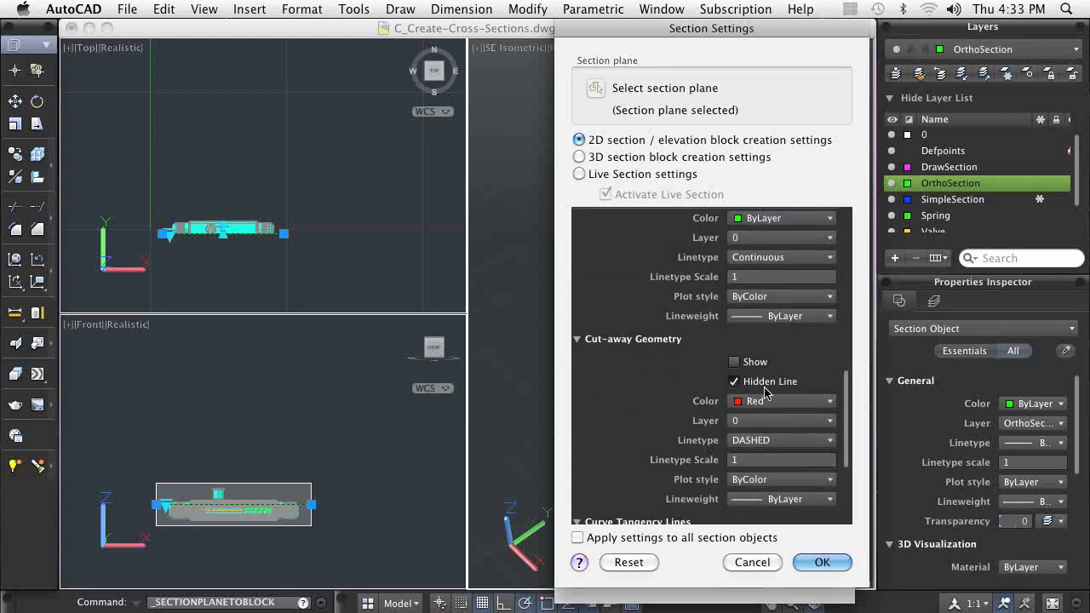
click(734, 381)
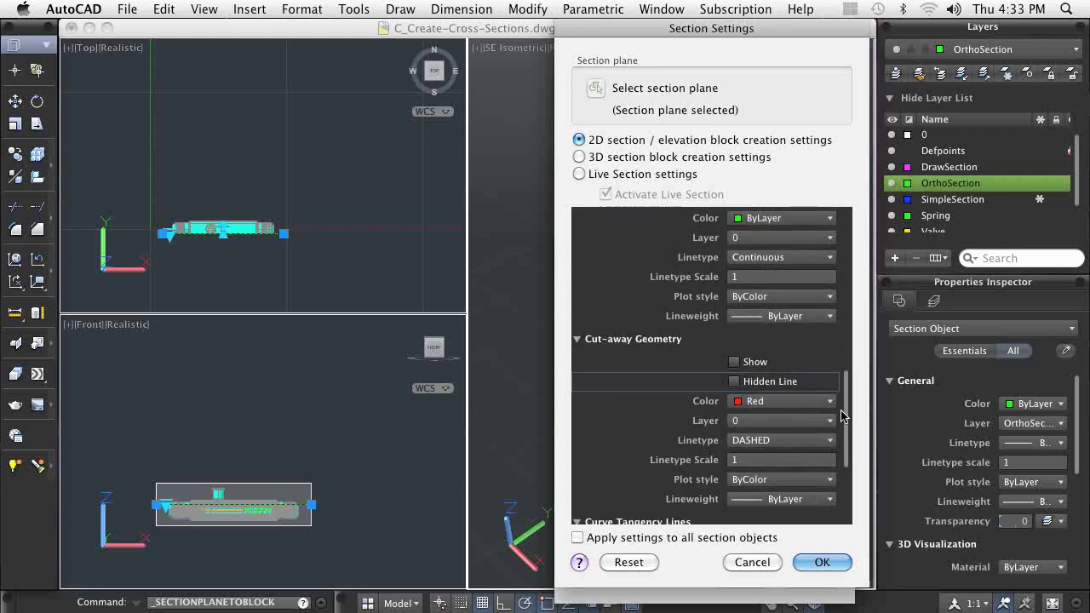
drag(849, 417, 847, 468)
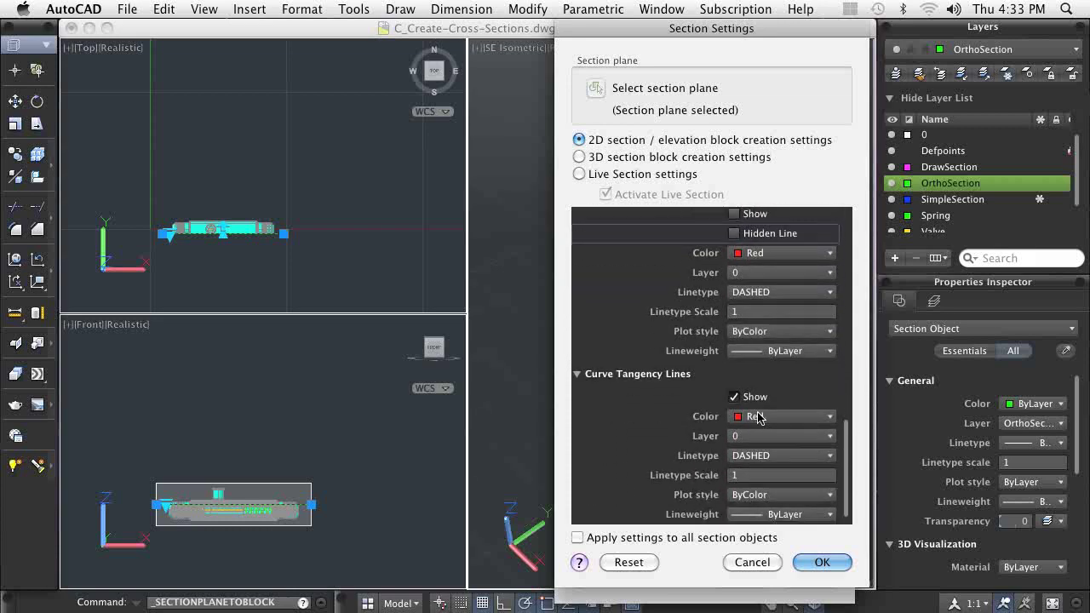
click(734, 397)
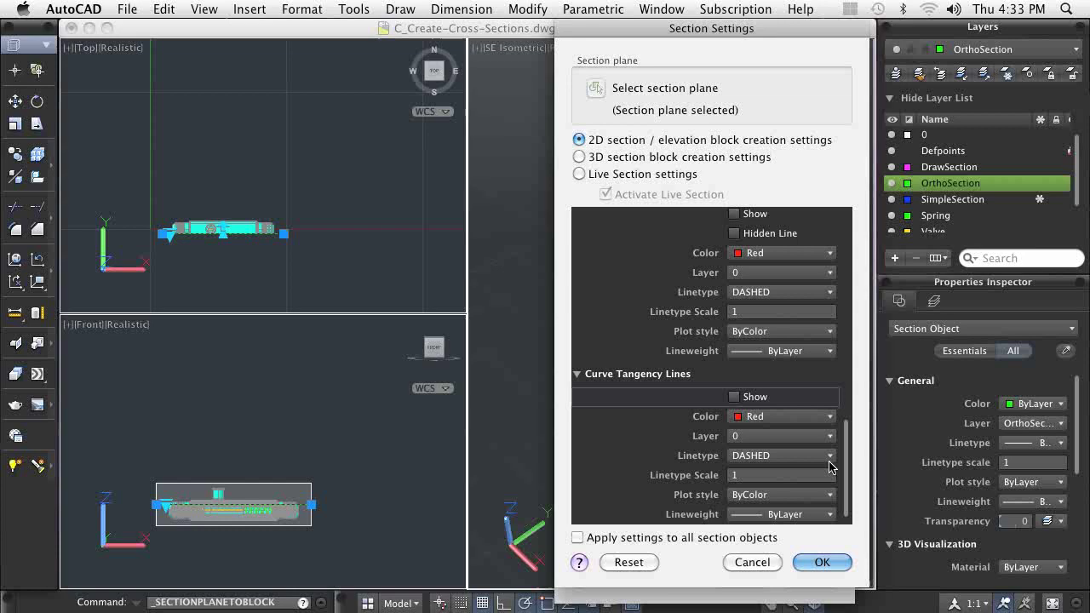
click(821, 563)
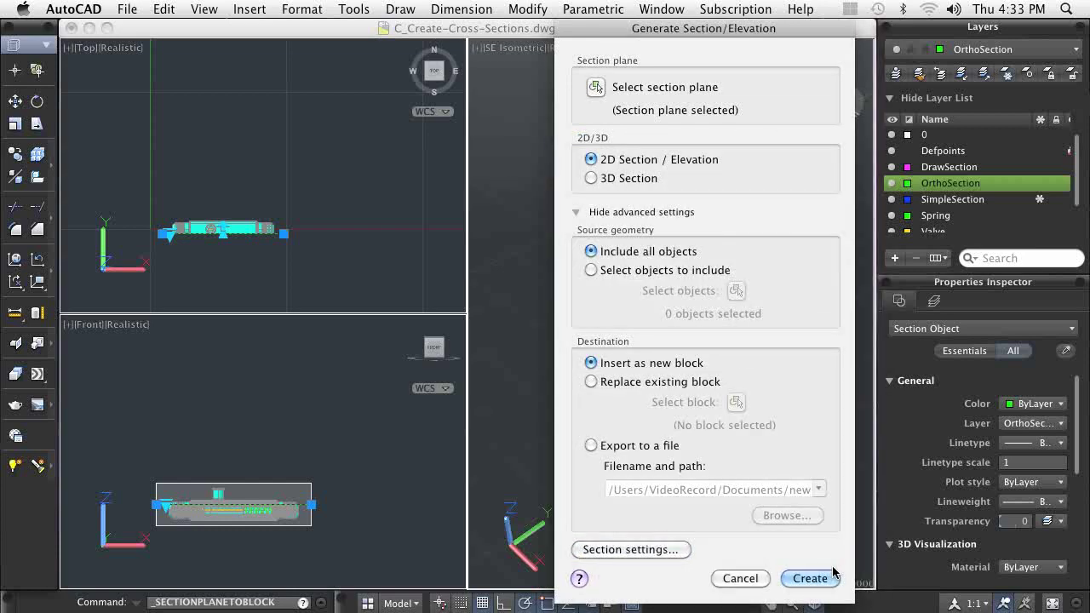
Step: Create the 2D section block and insert it beside the valve at default scale and rotation
click(832, 576)
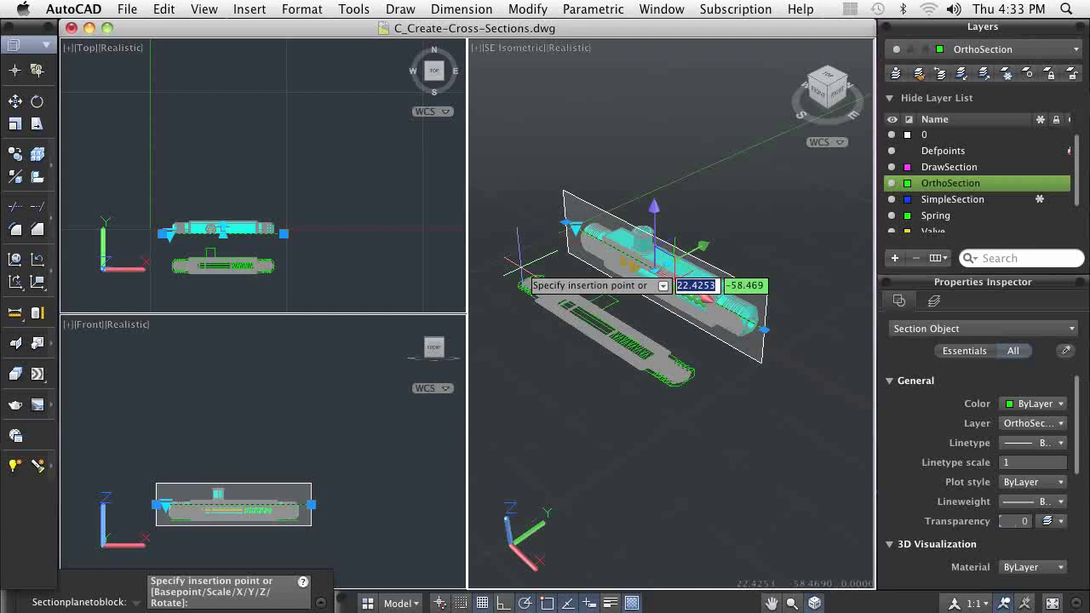
click(520, 272)
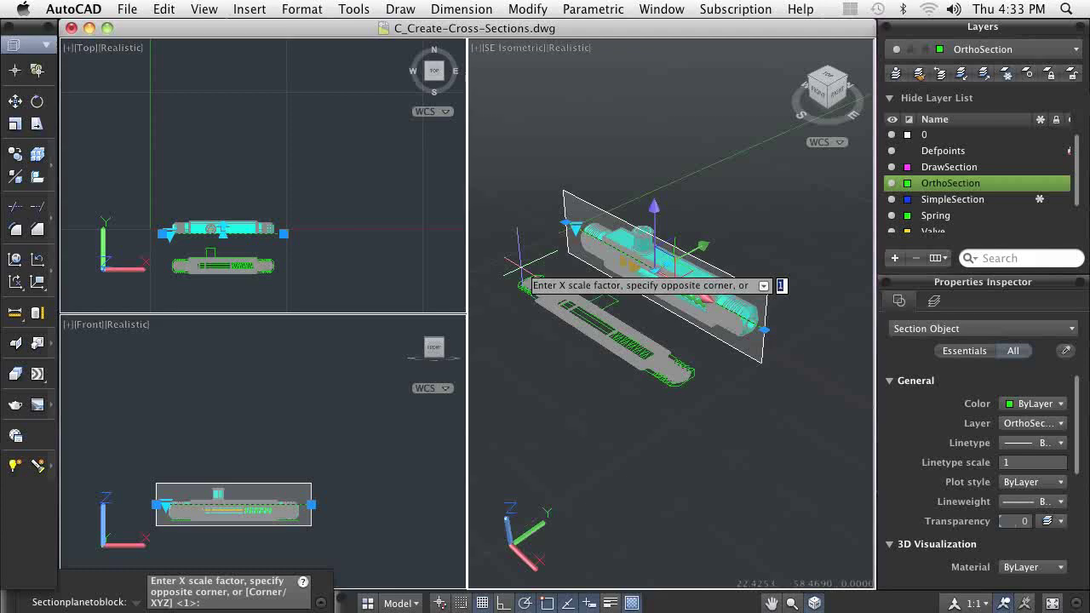
key(Return)
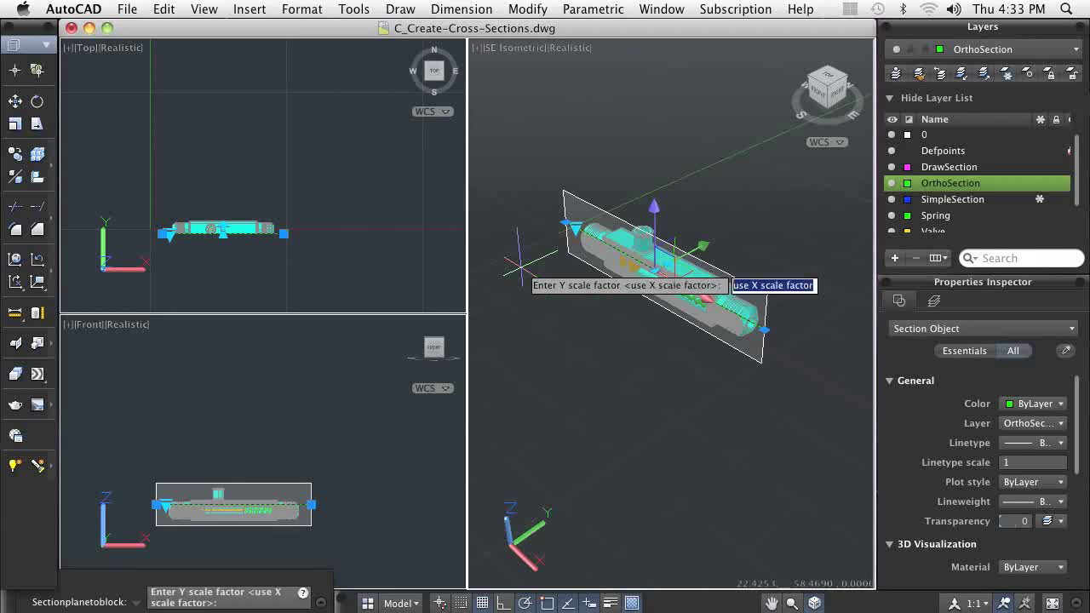
key(Return)
key(Return)
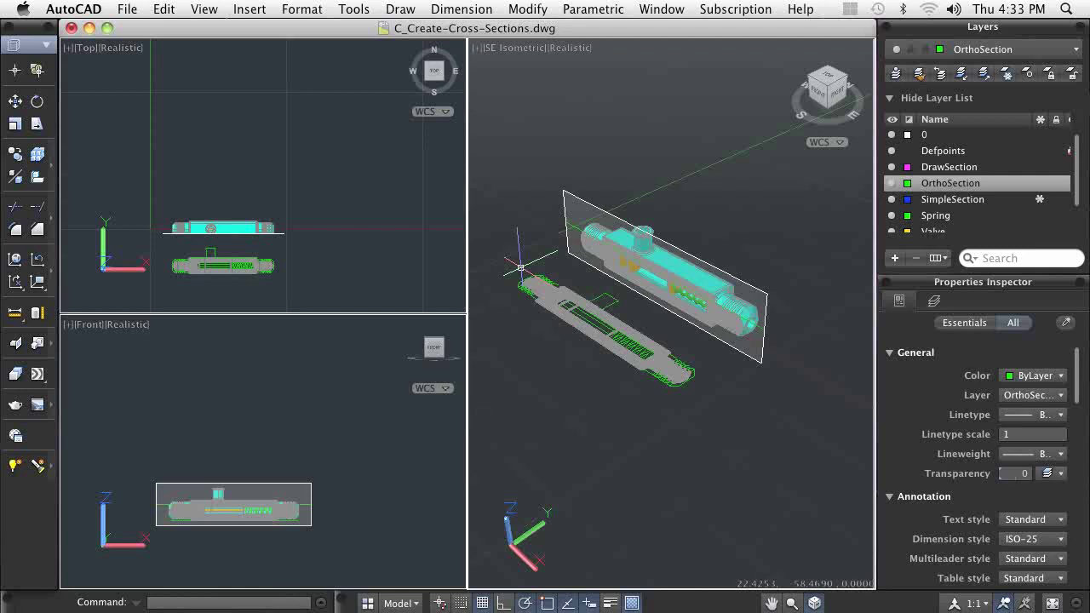
Step: Deactivate live sectioning on the section plane and select the DrawSection layer
click(568, 195)
right_click(567, 195)
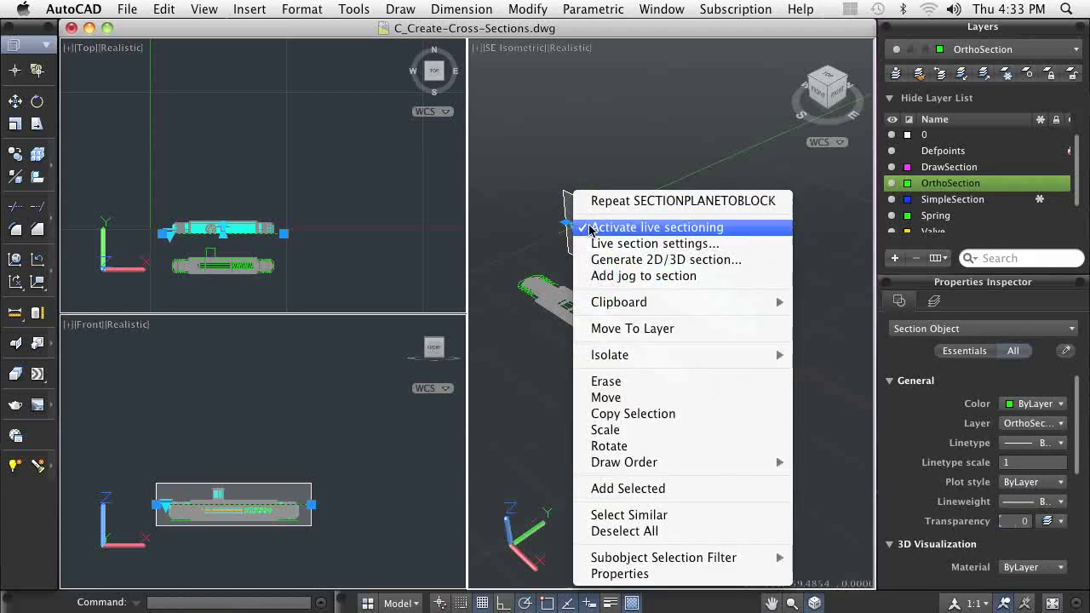
click(621, 227)
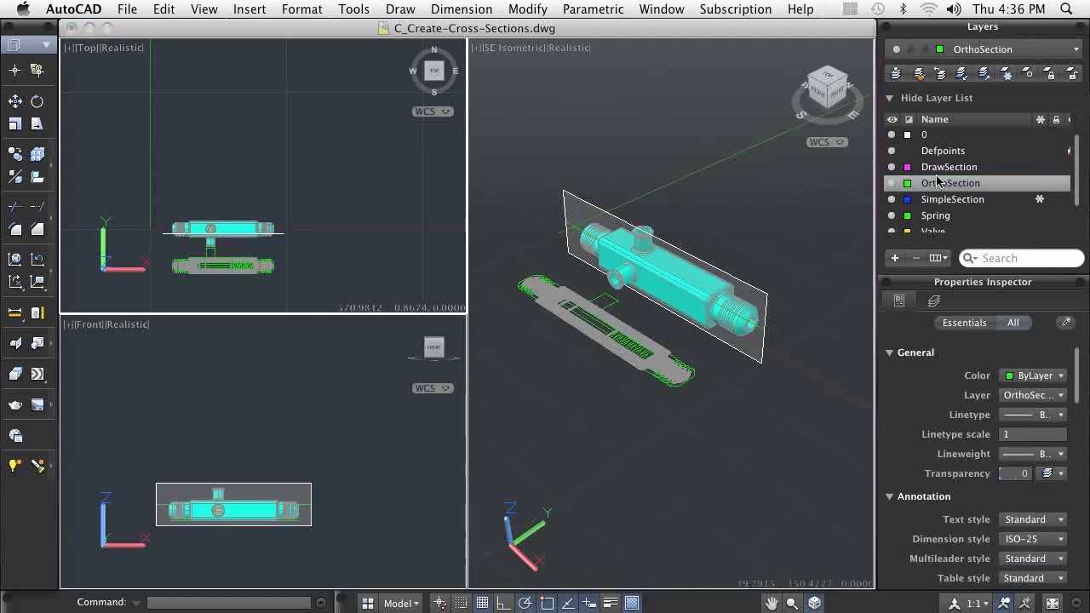
click(950, 168)
Step: Make DrawSection current and draw a jogged multi-point section line across the valve
double_click(949, 168)
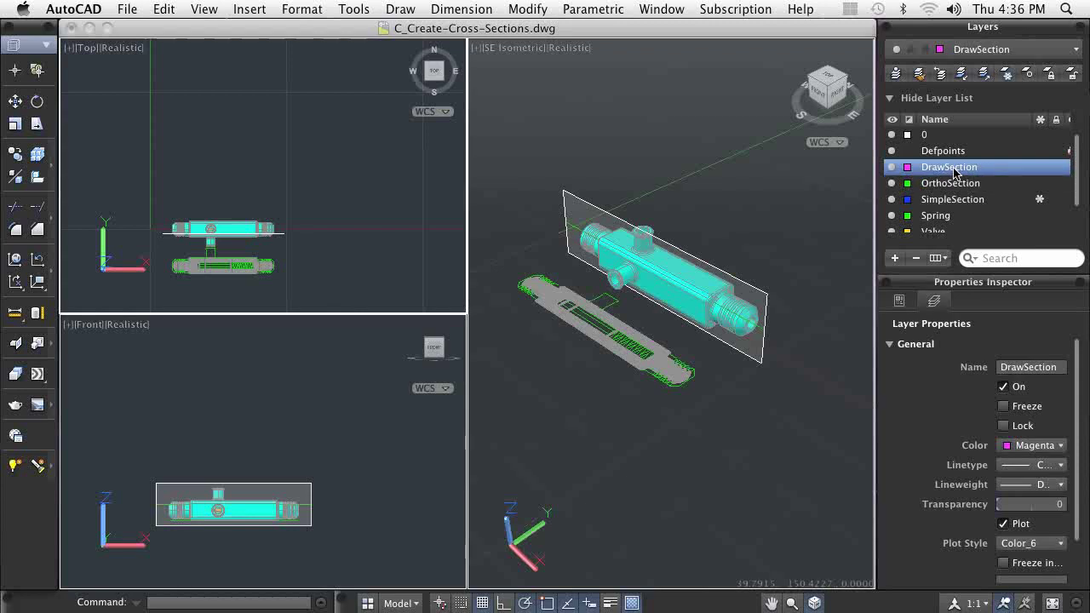
click(14, 342)
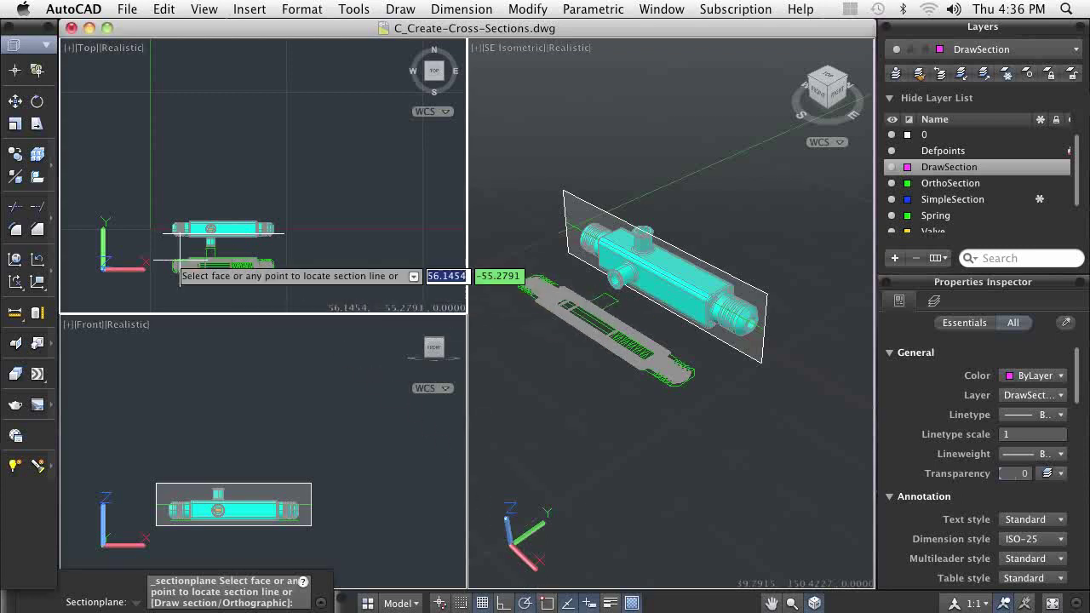
right_click(137, 249)
click(179, 295)
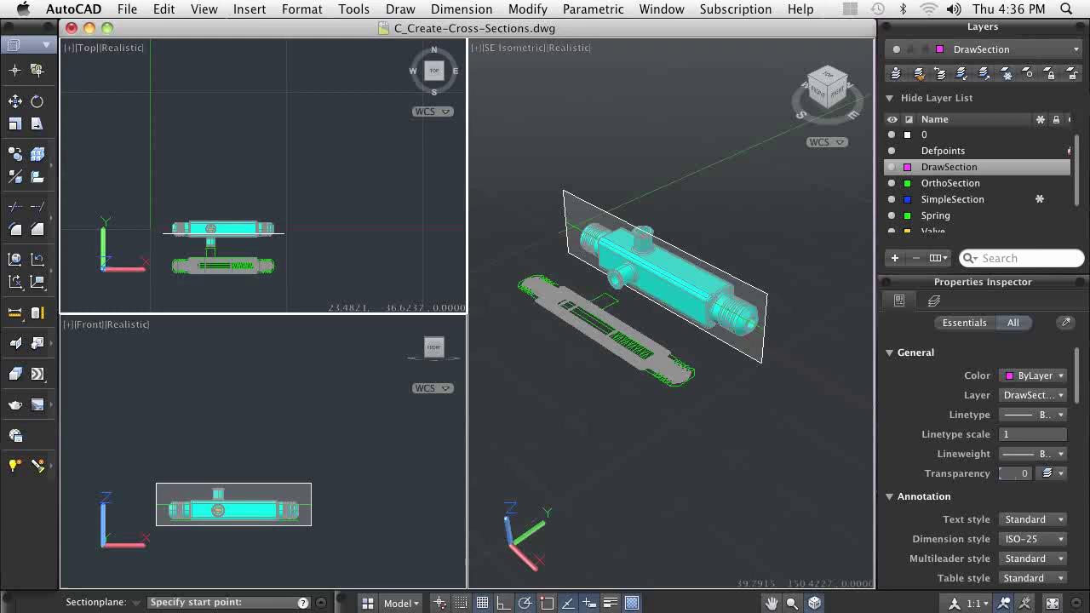
click(162, 249)
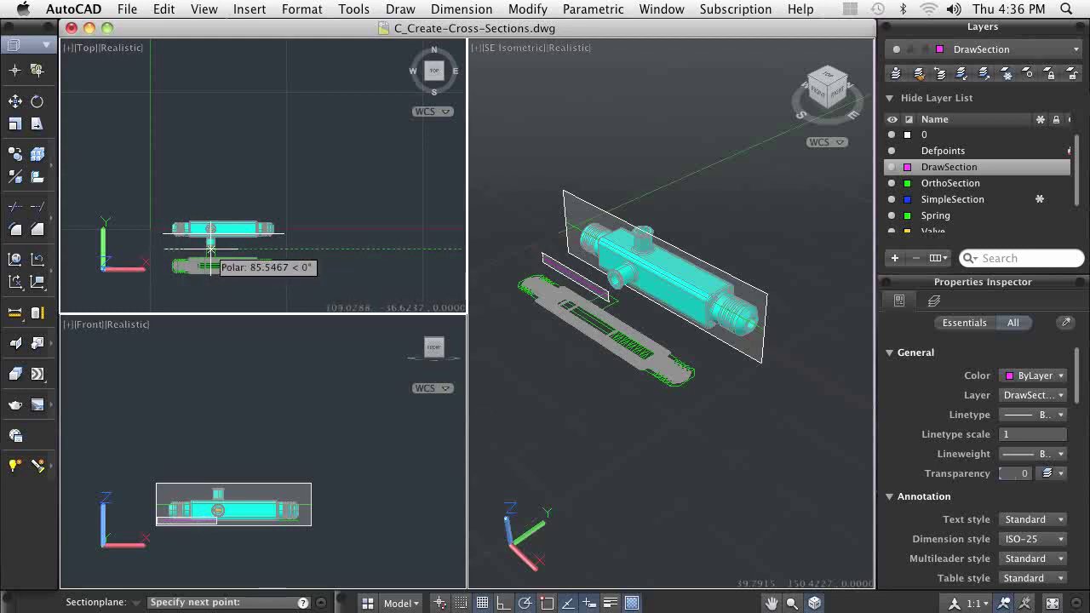
click(212, 247)
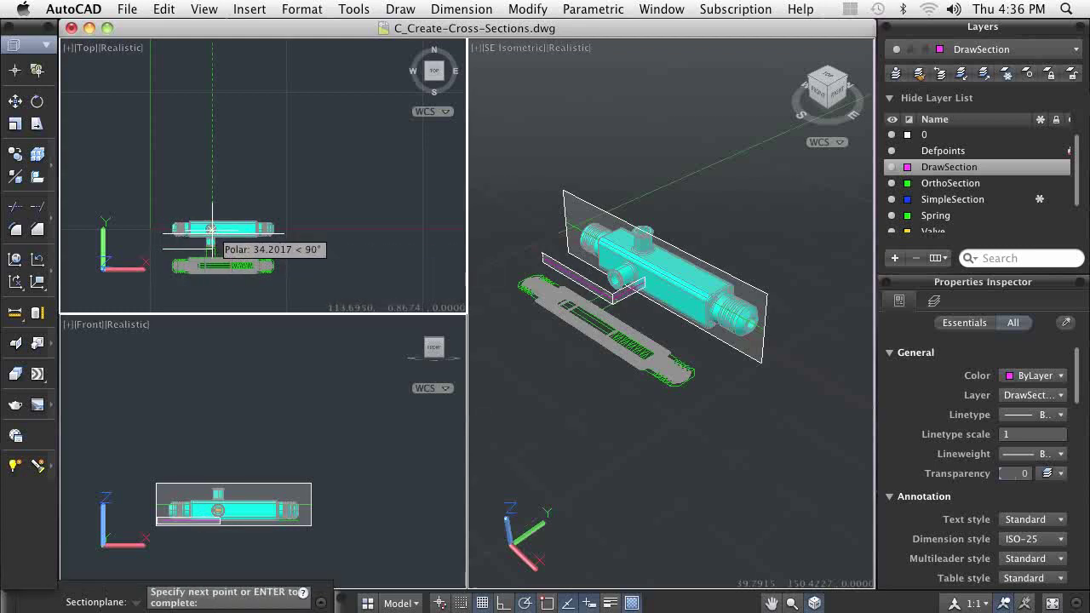
click(212, 228)
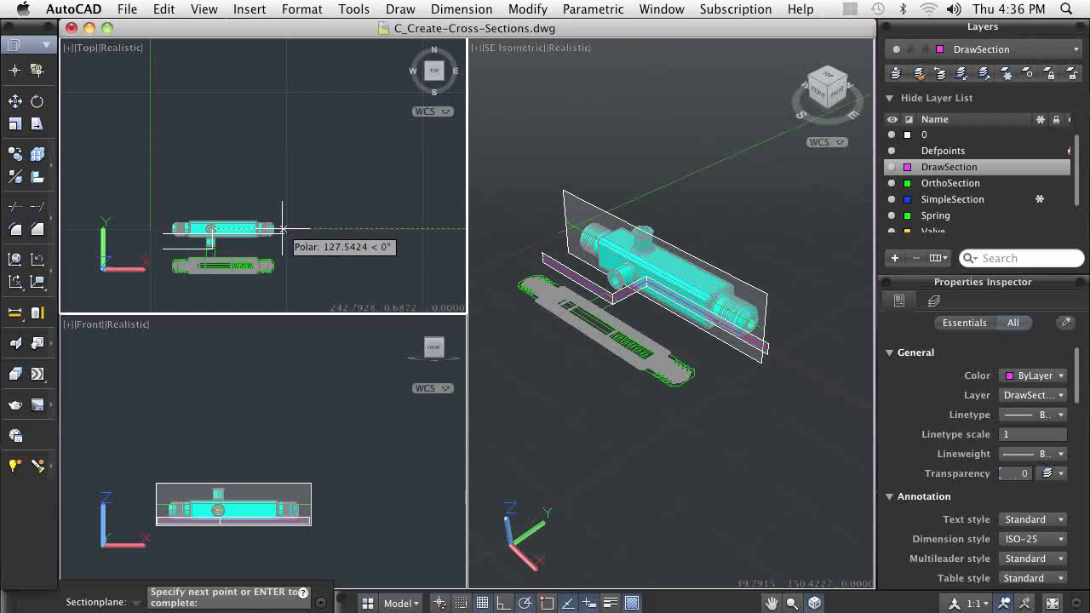
click(282, 228)
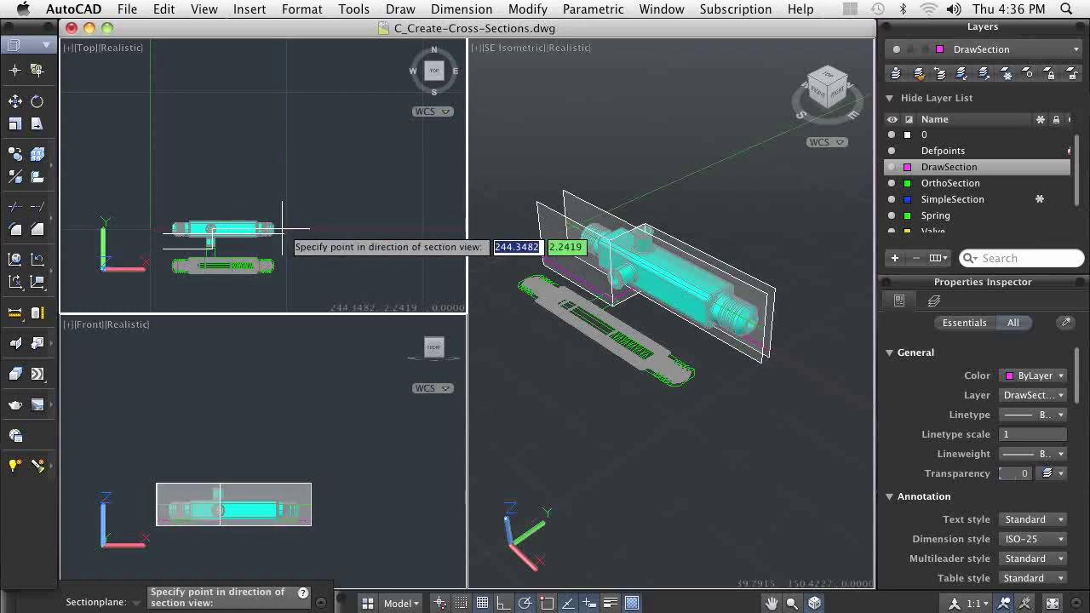
click(277, 174)
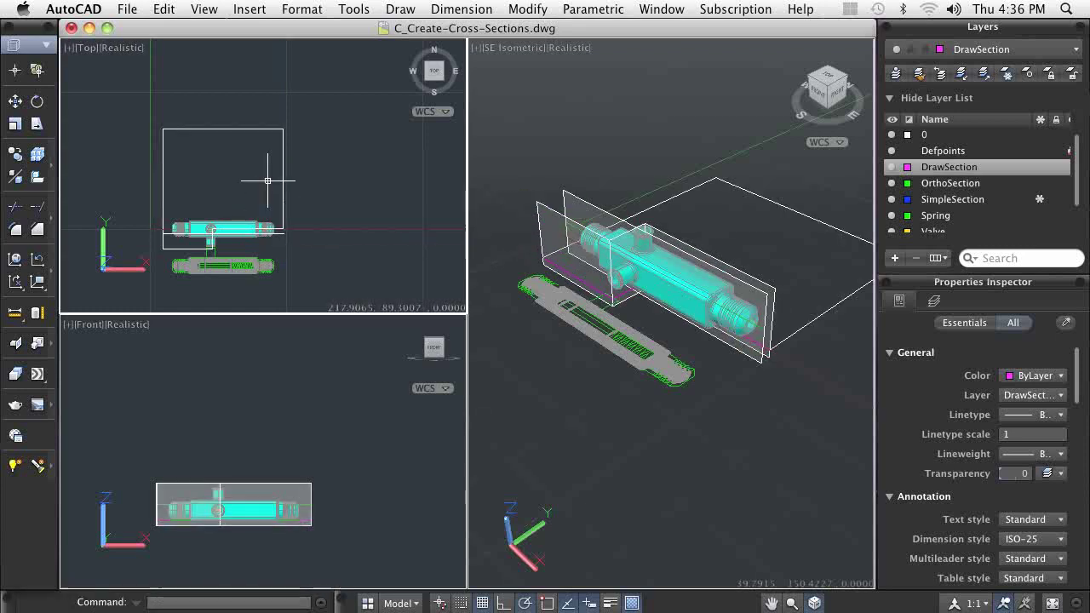
Step: Shrink the new jogged section plane's boundary in close to the valve body
click(244, 129)
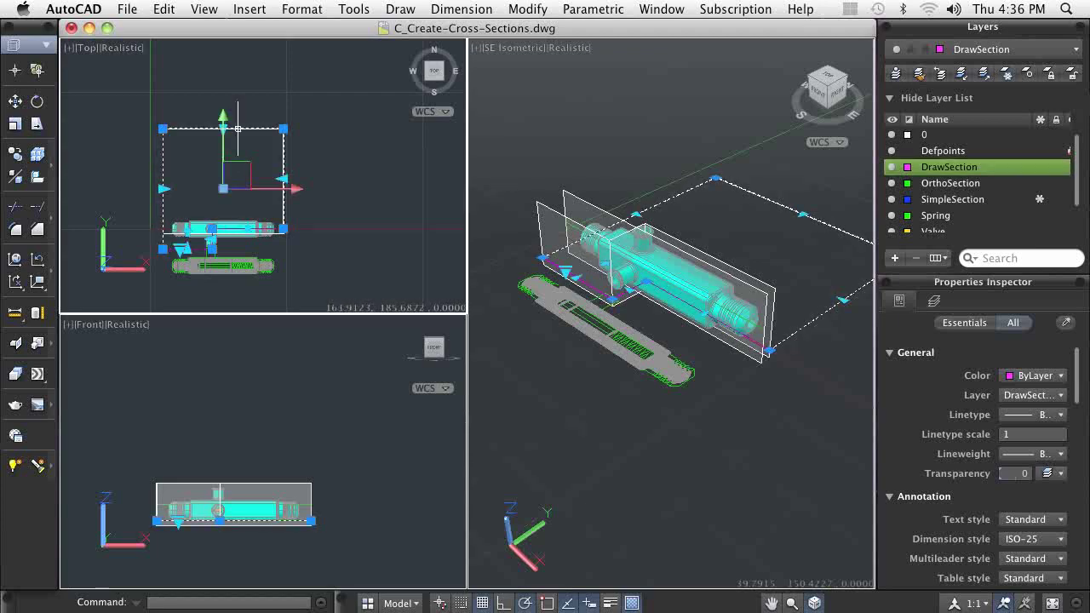
click(223, 129)
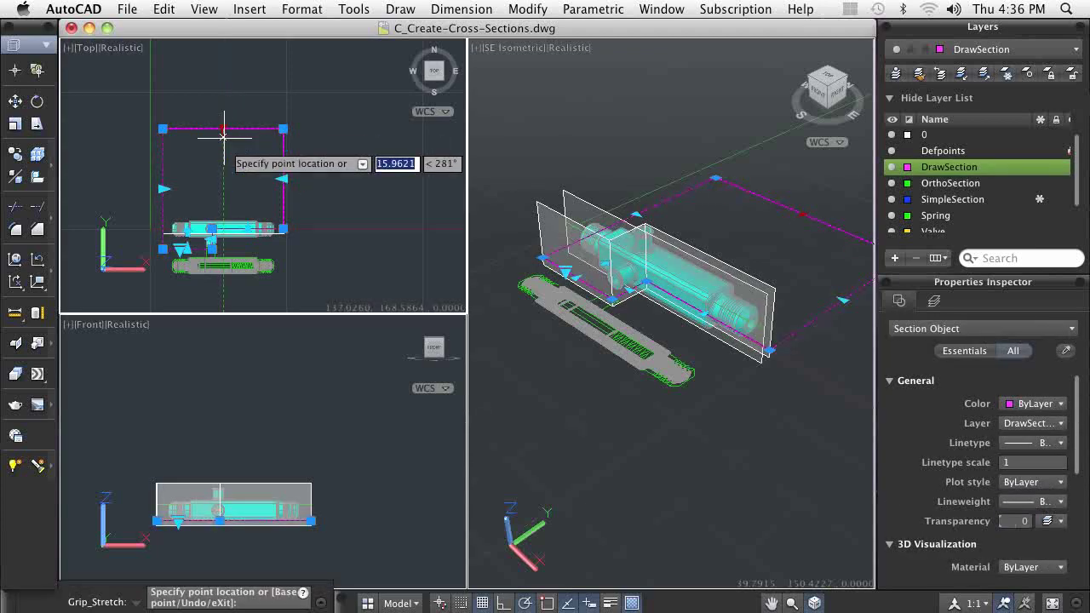
click(223, 212)
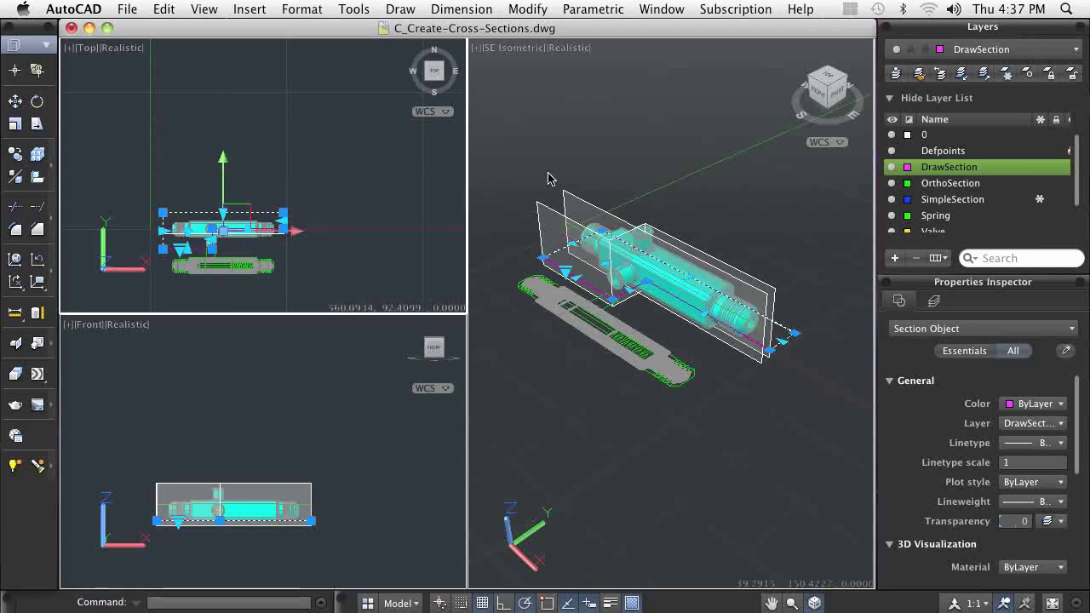
Step: Generate a 3D section block from the jogged plane and place it beside the valve at default scale
right_click(578, 177)
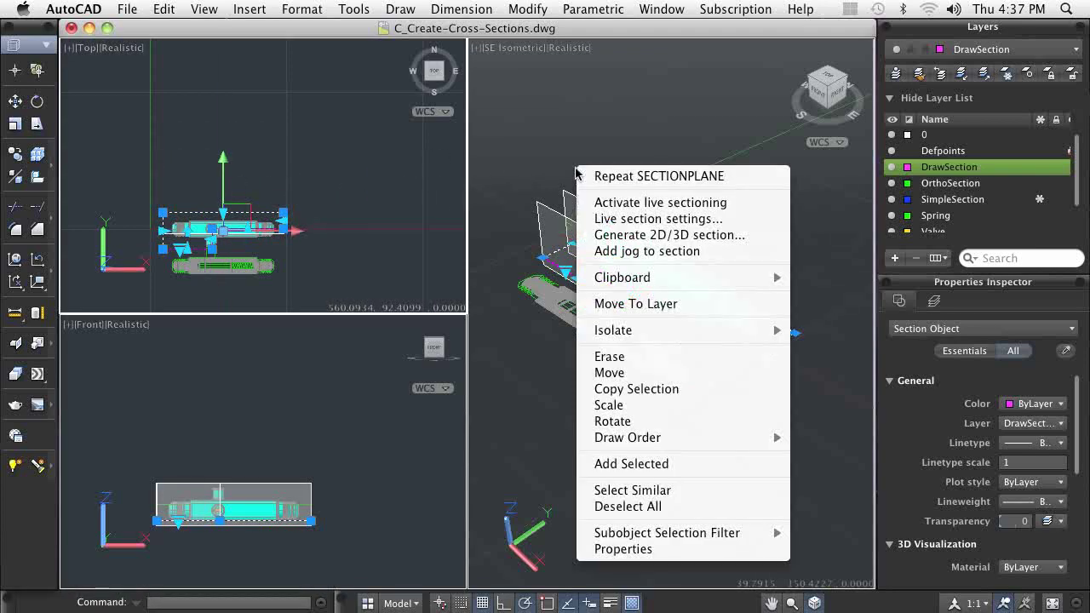
click(591, 235)
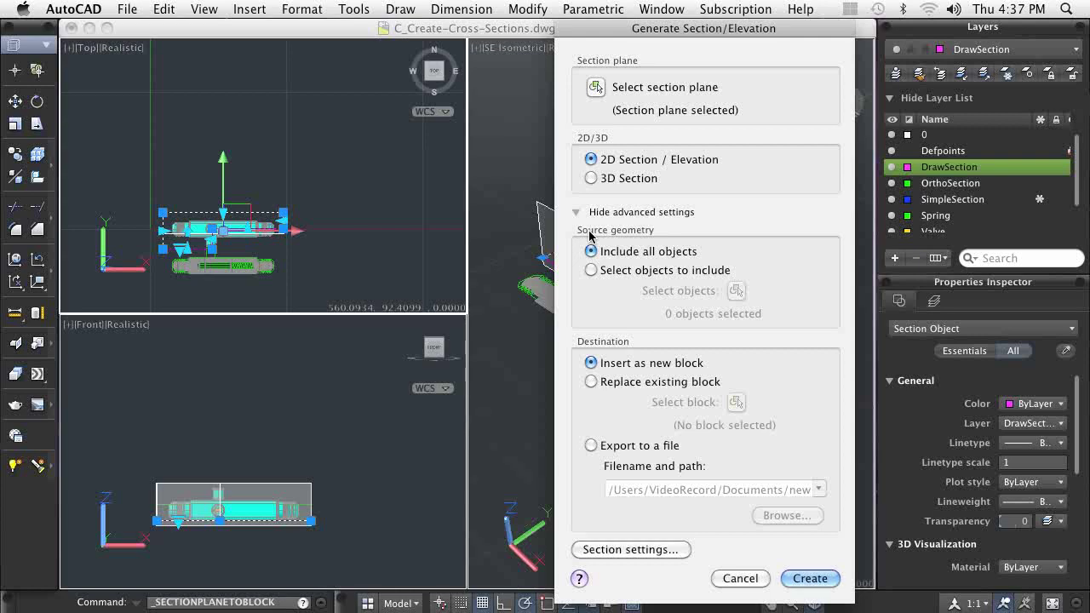
click(591, 178)
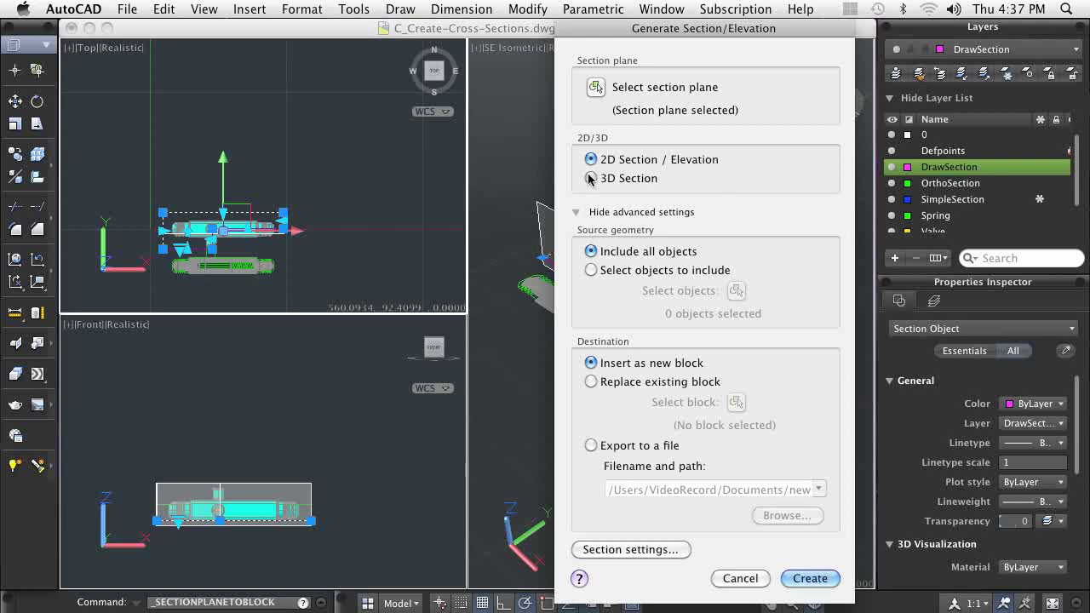
click(801, 578)
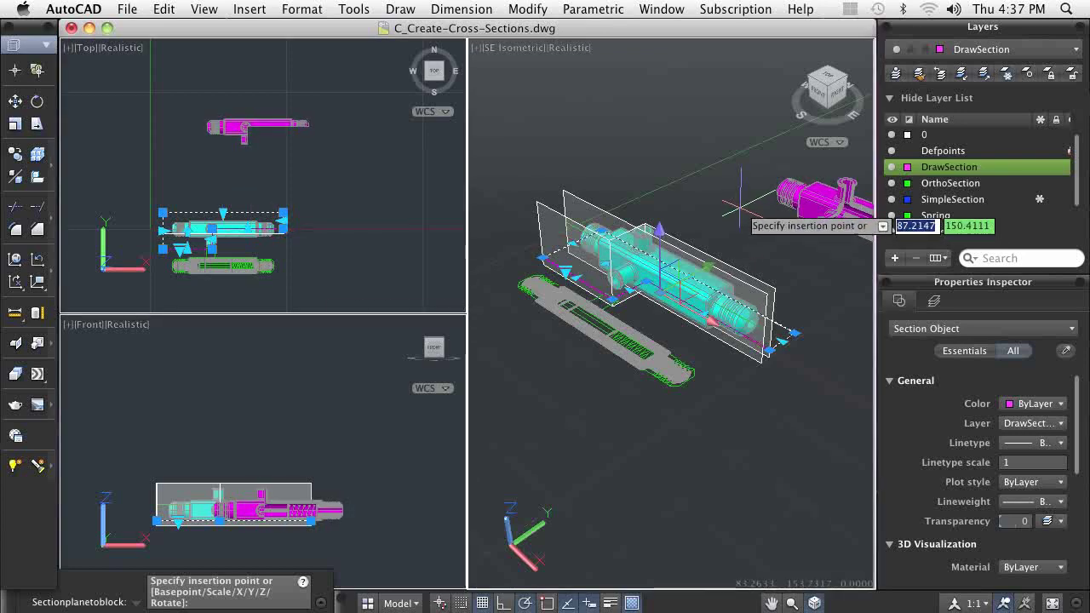
click(683, 195)
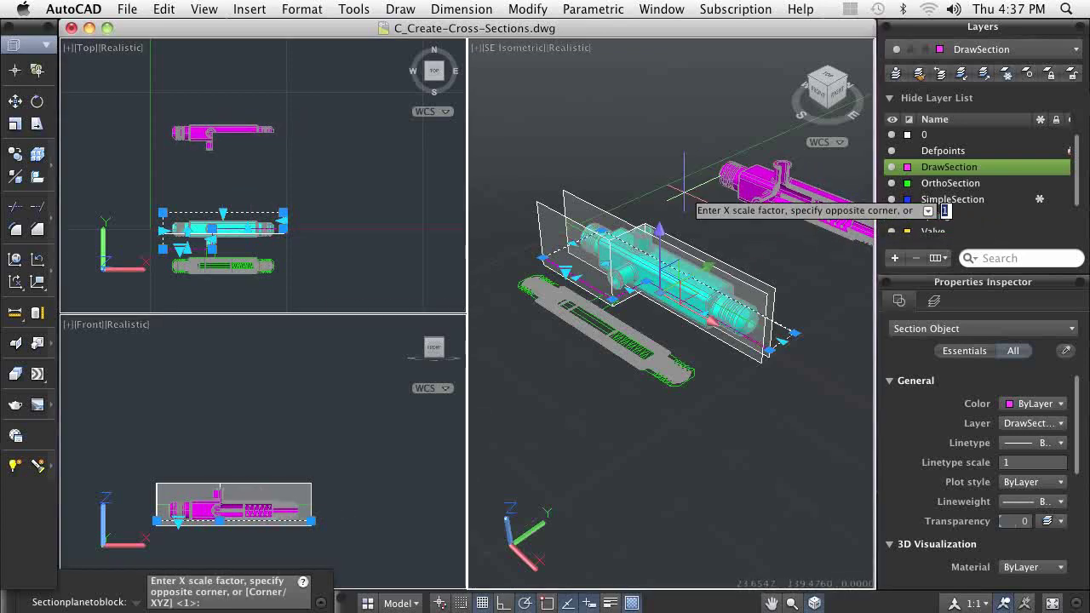
key(Return)
key(Return)
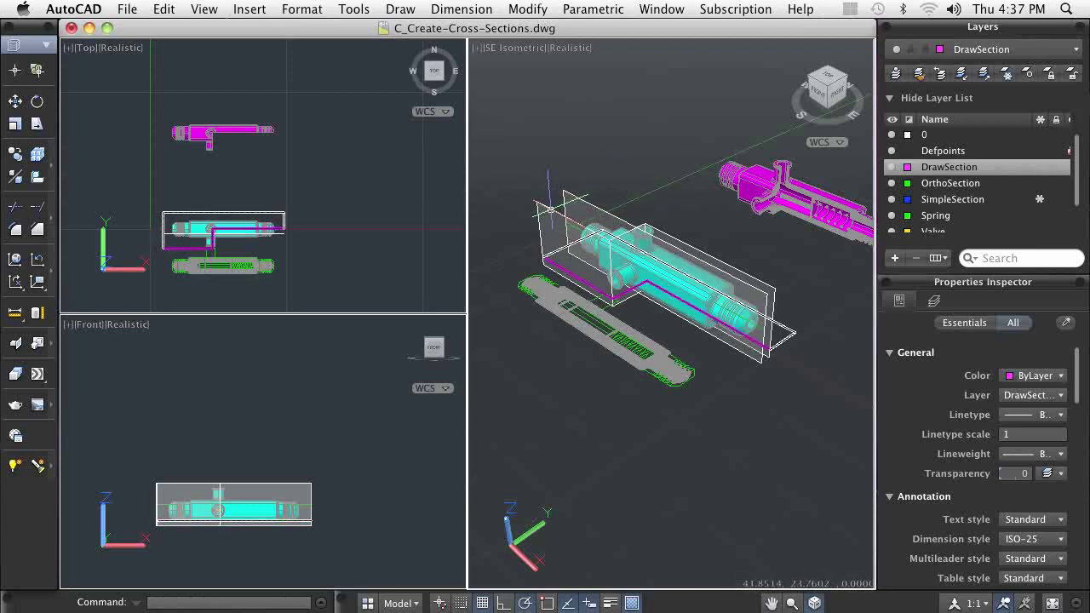
click(550, 208)
Step: Generate a flat 2D section block from the jogged plane and insert it next to the 3D section
right_click(550, 210)
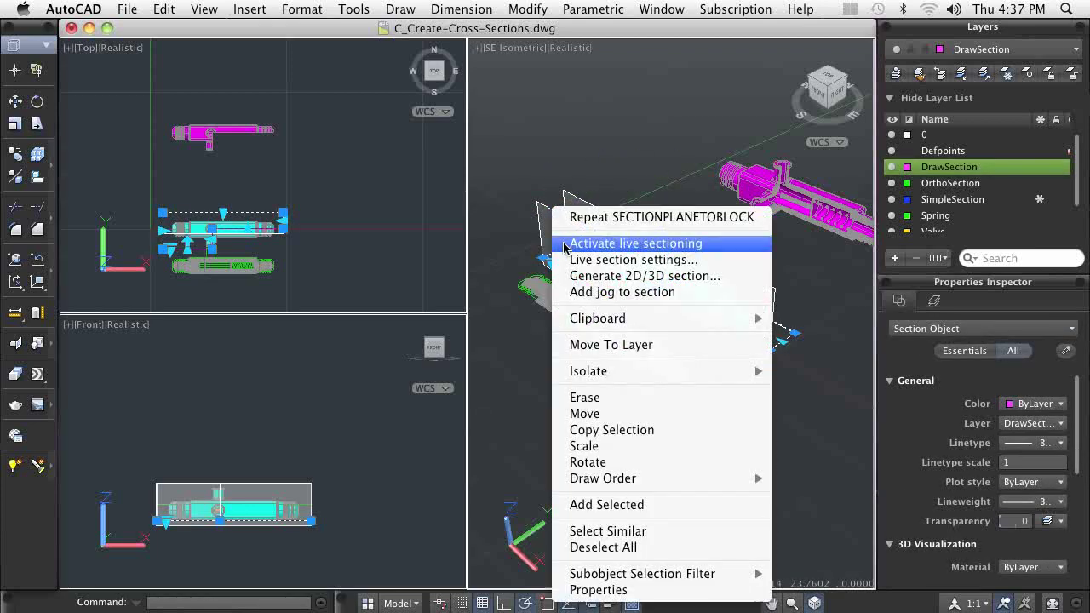
click(572, 276)
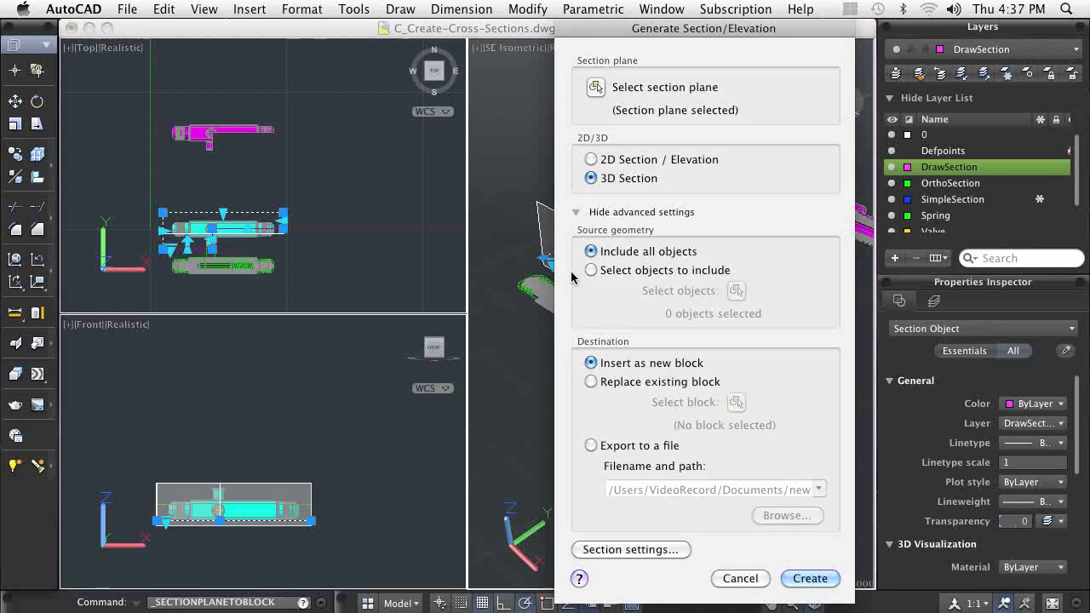
click(590, 160)
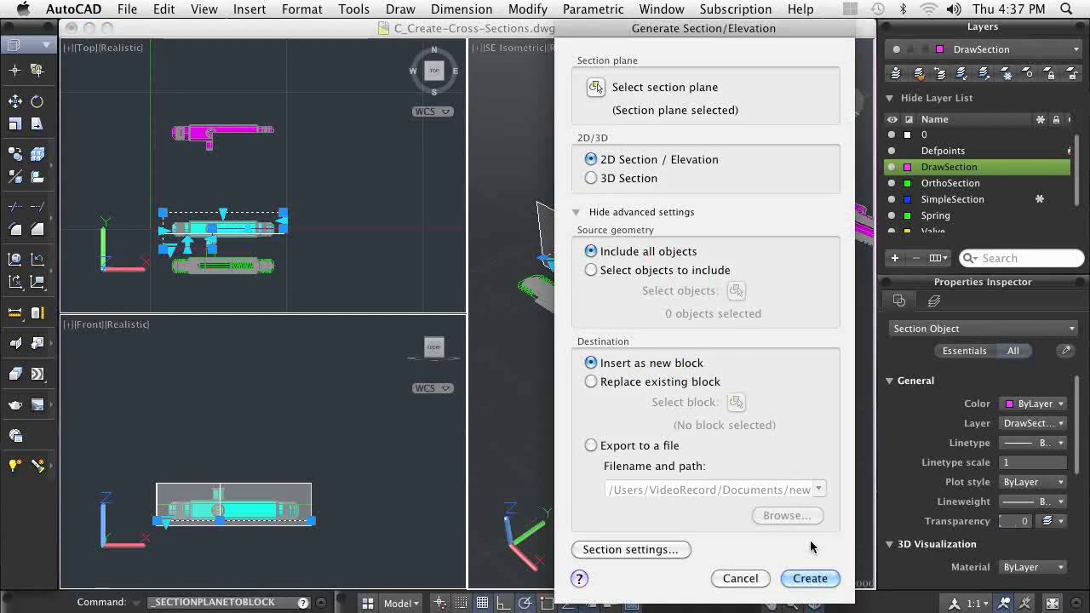
click(807, 578)
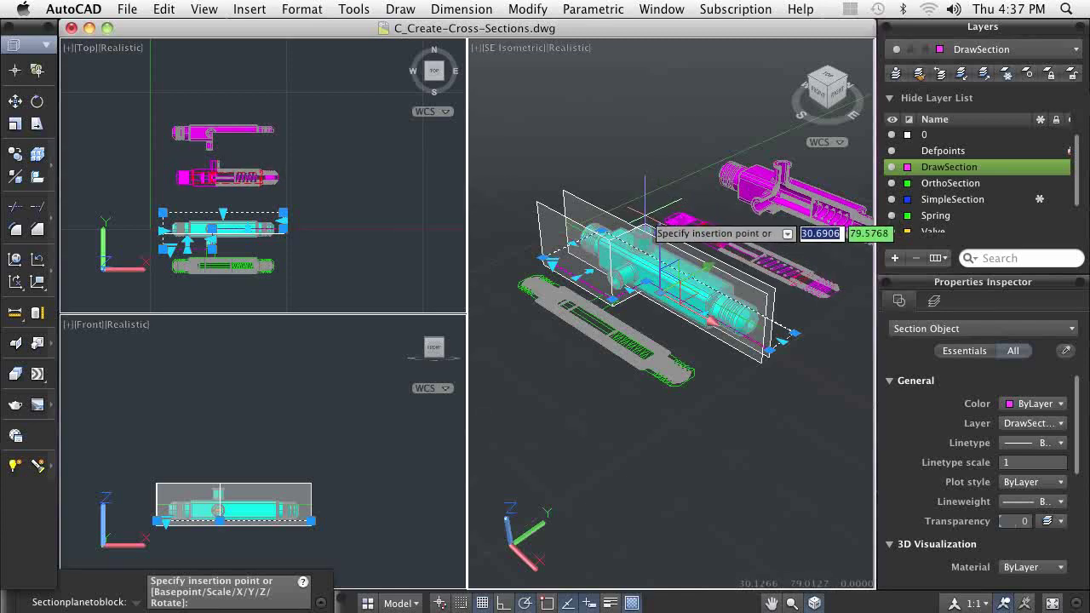
click(640, 223)
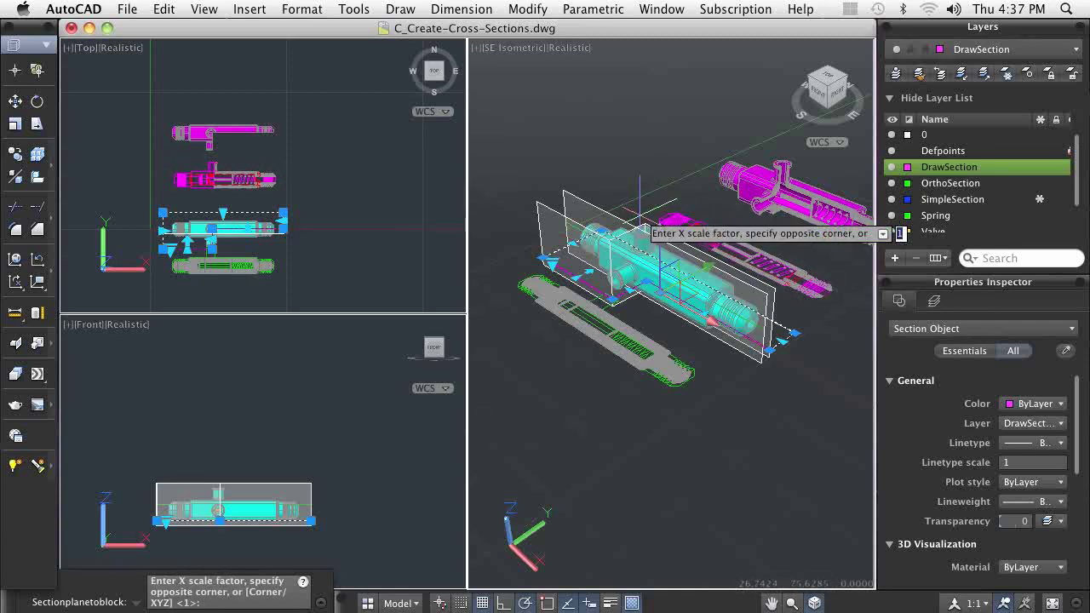
key(Return)
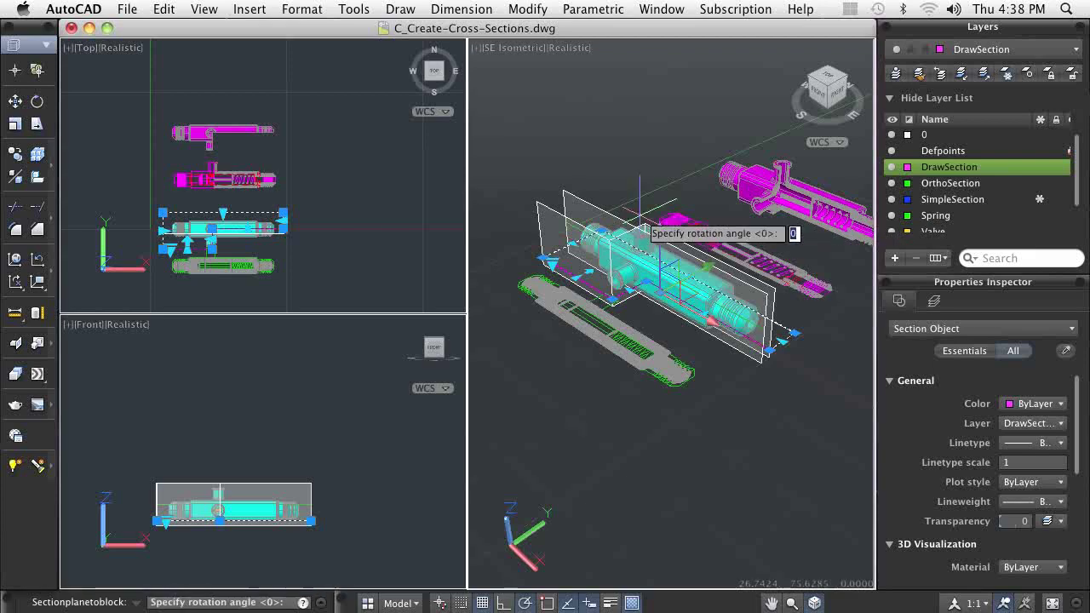
key(Return)
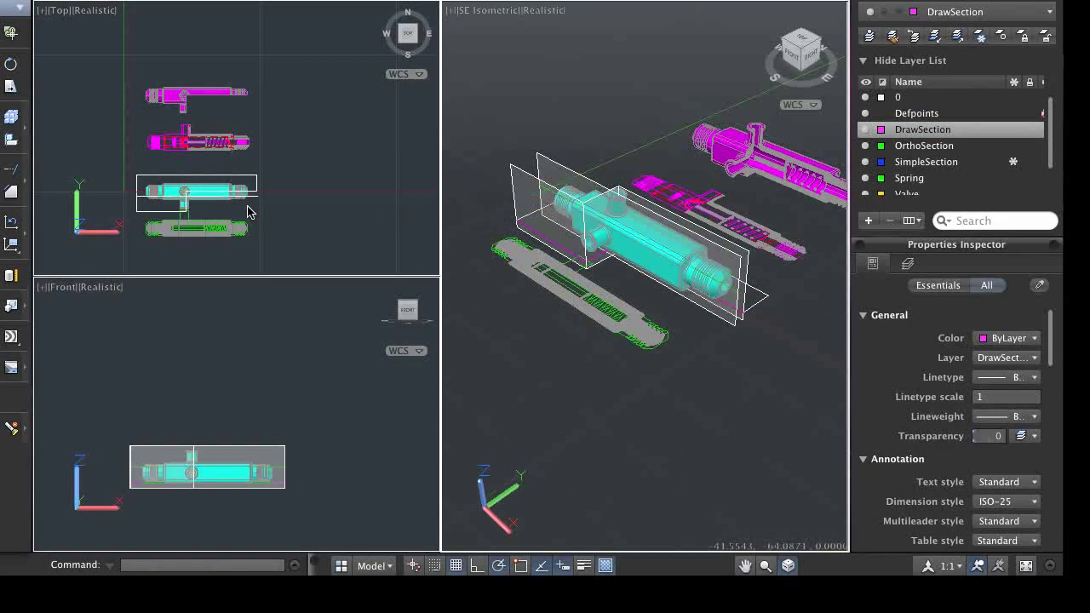
Step: Drag the section plane's grip to slide the plane further along the valve
click(168, 210)
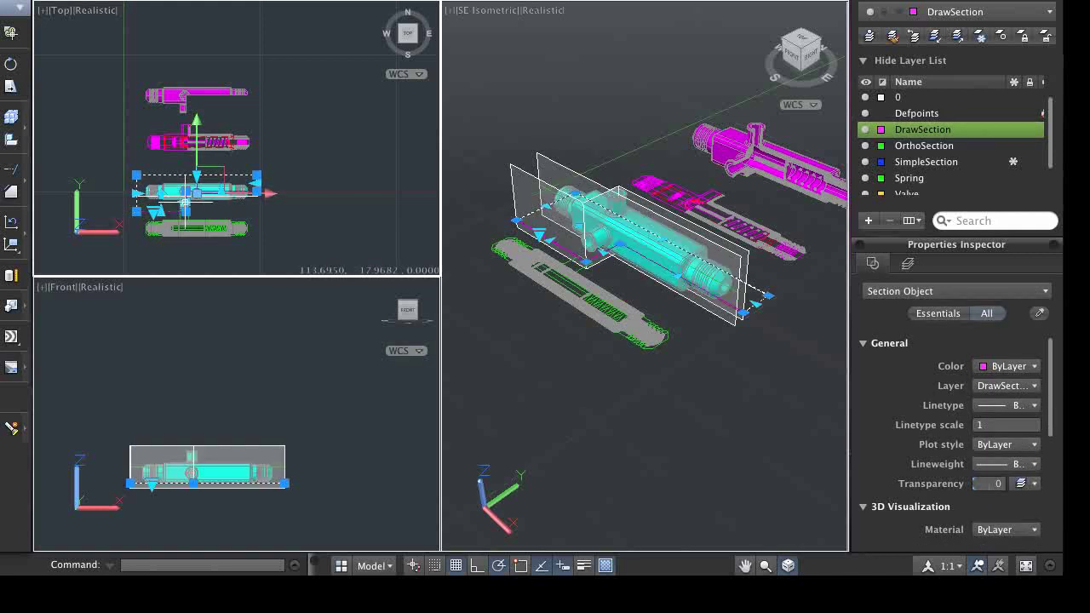
click(184, 202)
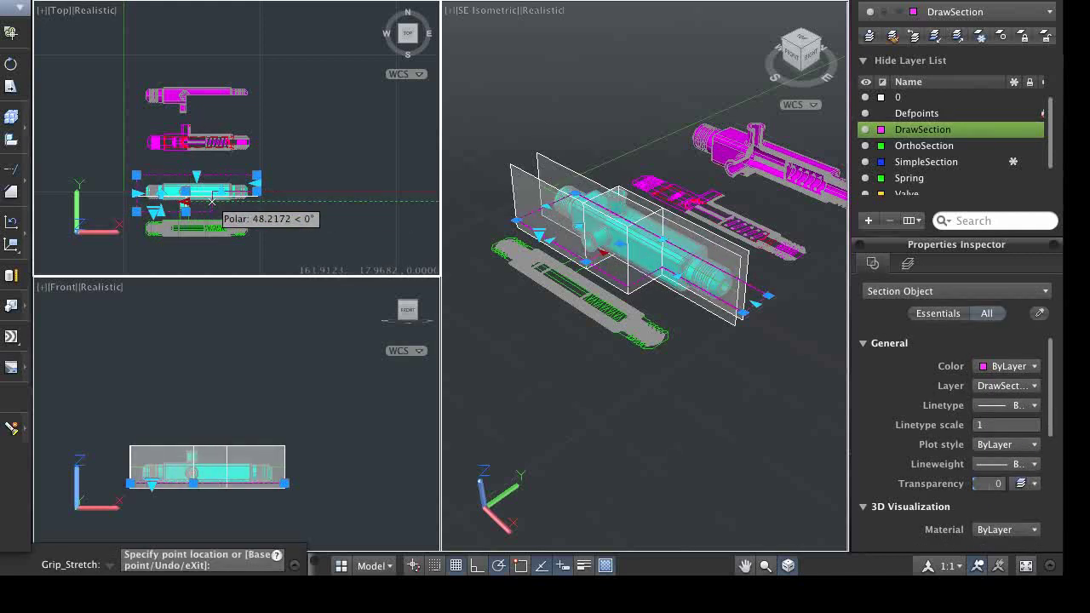
click(211, 201)
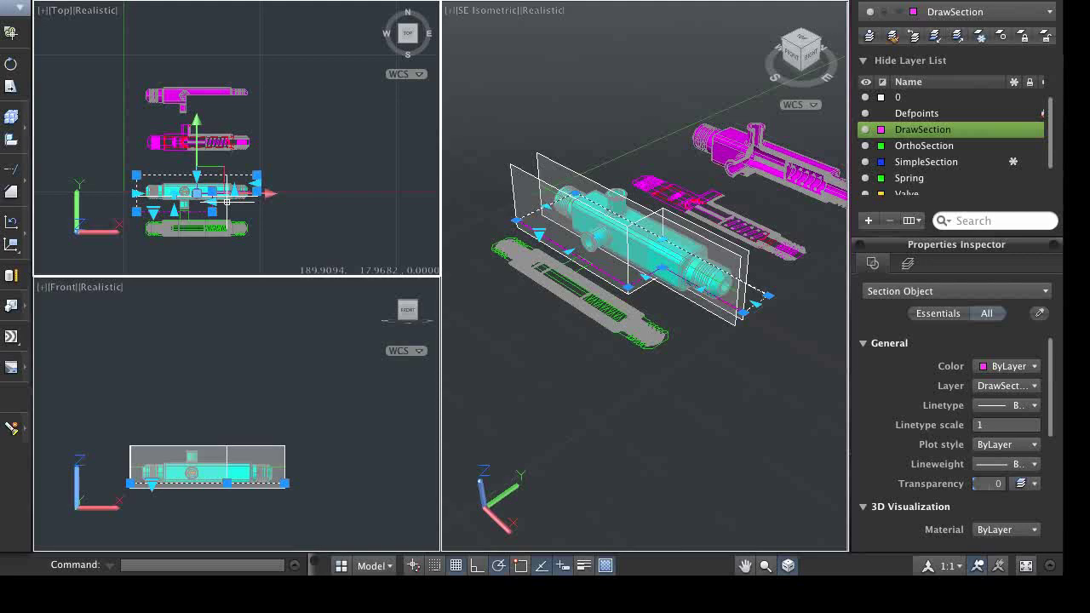
Step: Regenerate the 2D section from the moved plane, replacing the existing 2D section block
right_click(537, 173)
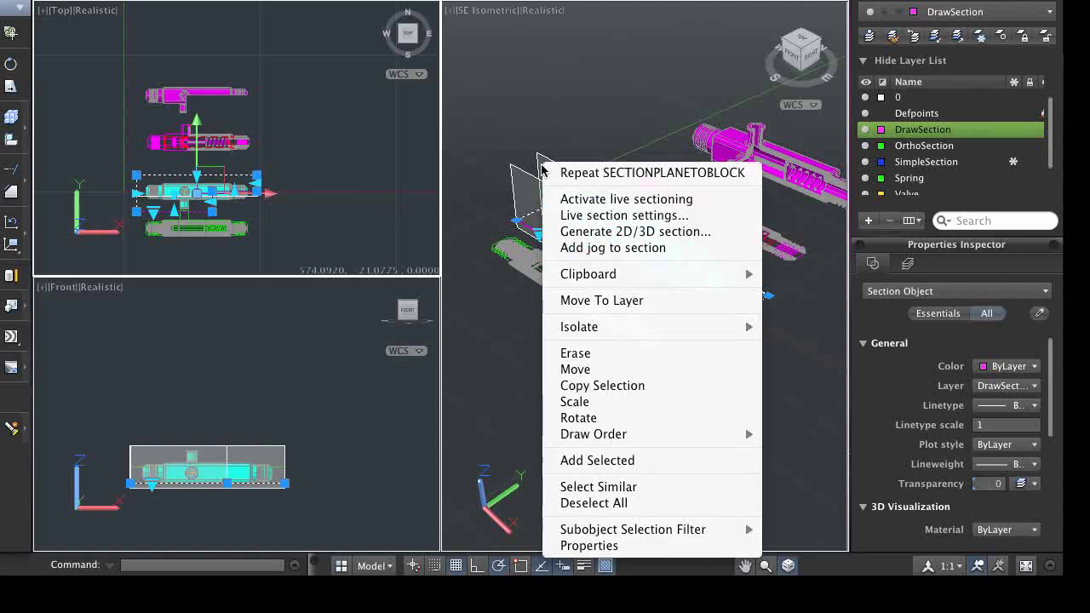
click(555, 232)
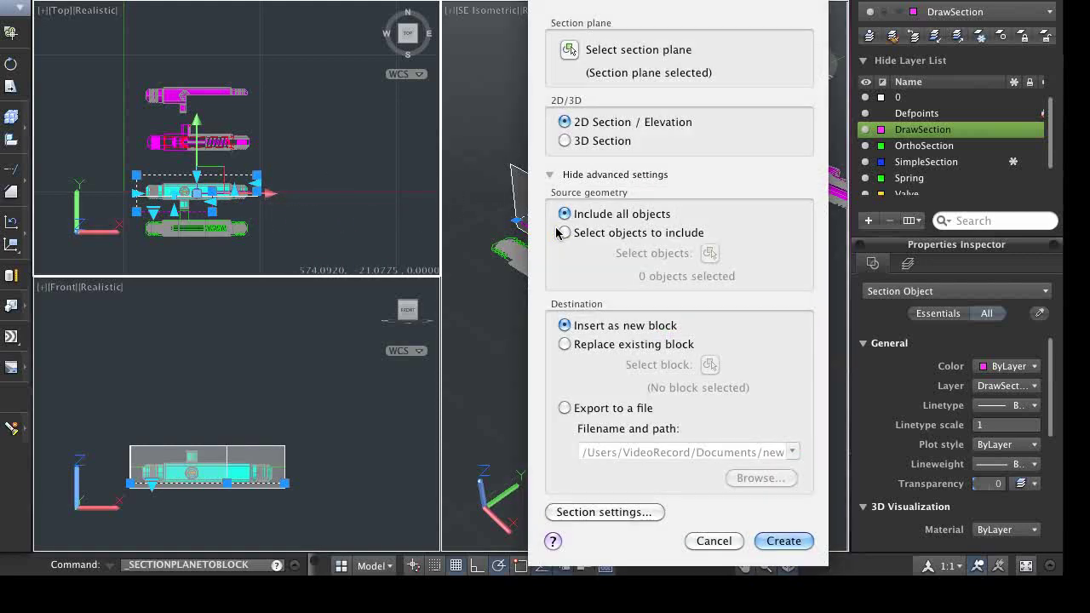
click(565, 344)
click(709, 365)
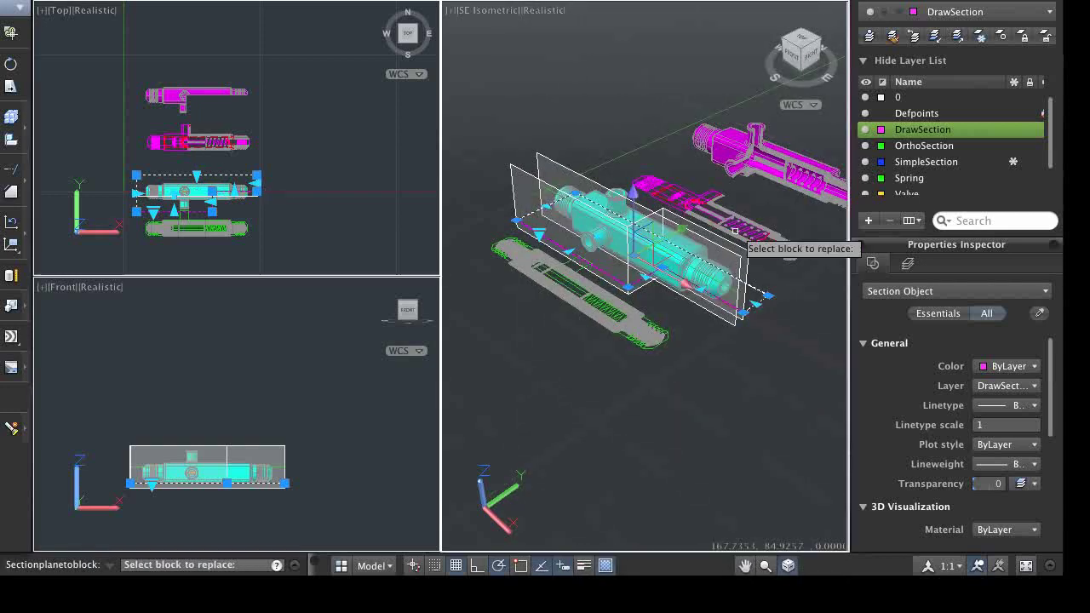
click(733, 230)
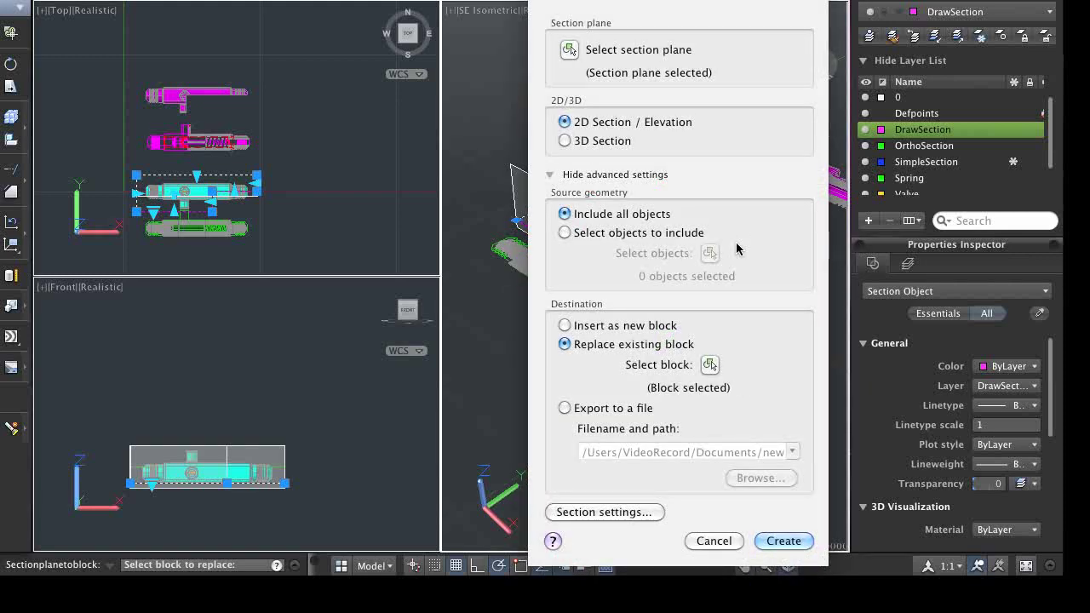
click(782, 542)
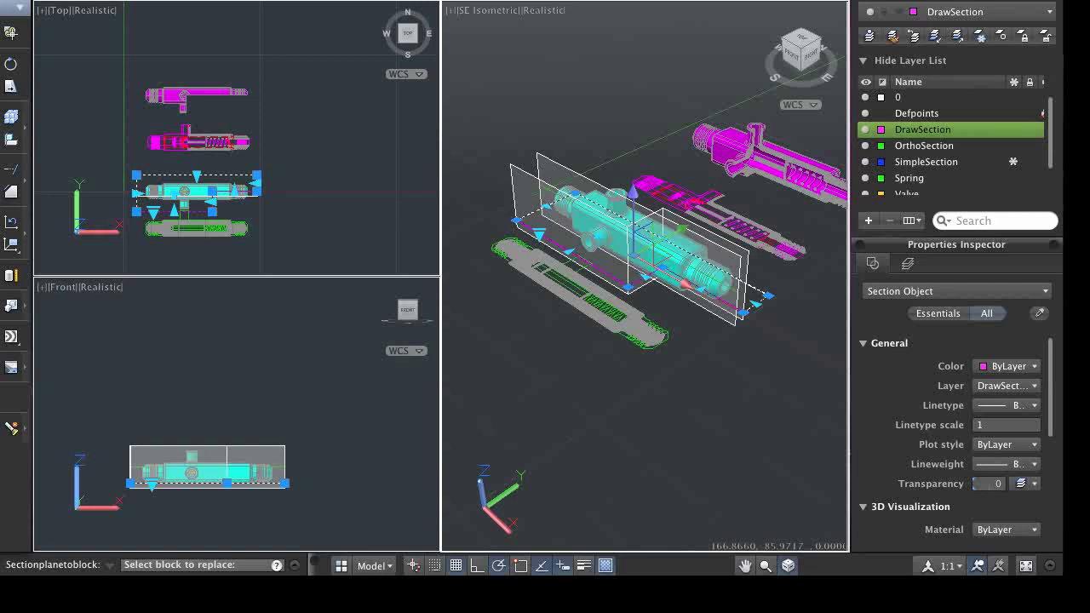